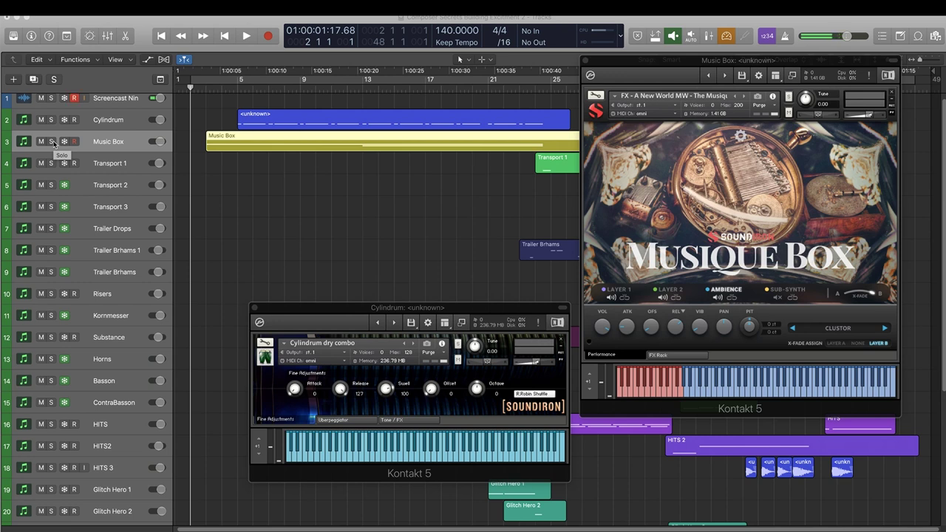
Solo and audition the Music Box track, then open the Cylindrum track's Soundtoys EffectRack.
{"action": "left_click", "coordinate": [51, 141]}
{"action": "key", "text": "space"}
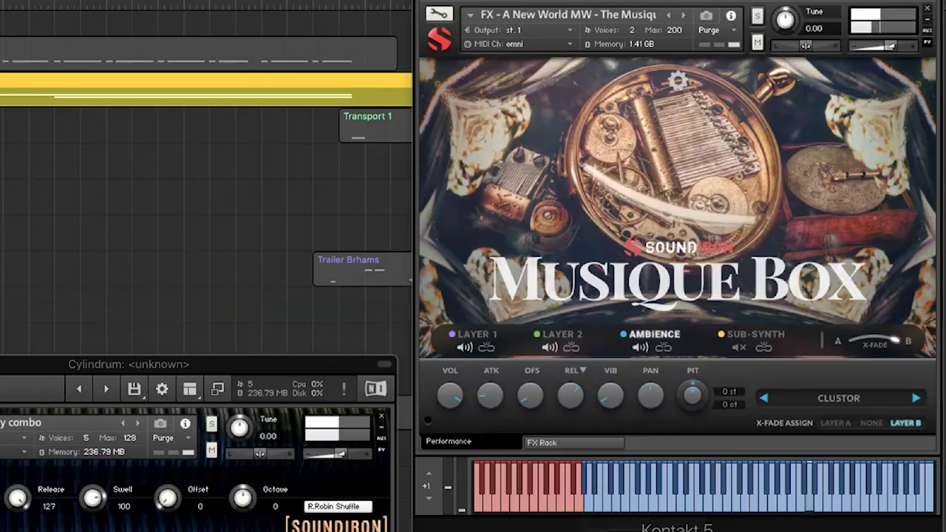
{"action": "key", "text": "ctrl+s"}
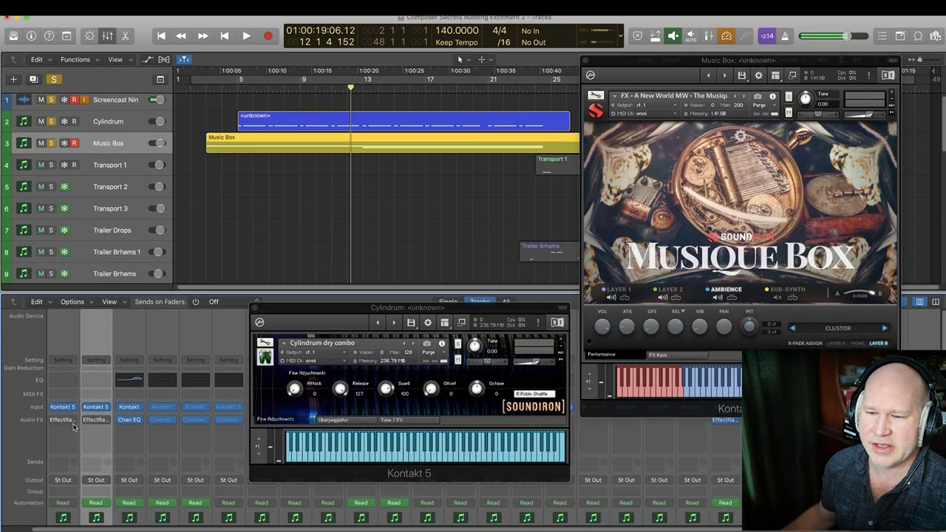
{"action": "left_click", "coordinate": [55, 423]}
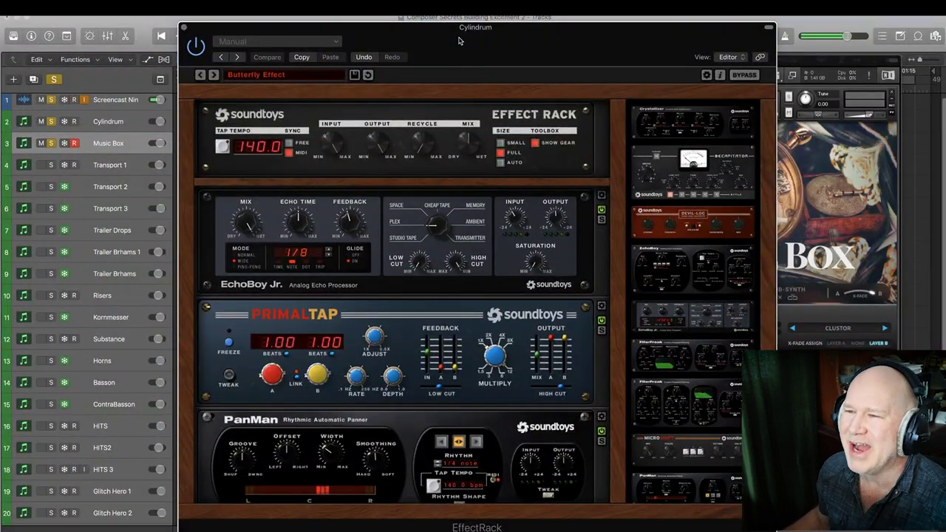
Move the Cylindrum EffectRack window right, then play and solo Cylindrum to hear its effects.
{"action": "left_click_drag", "start_coordinate": [458, 41], "coordinate": [593, 37]}
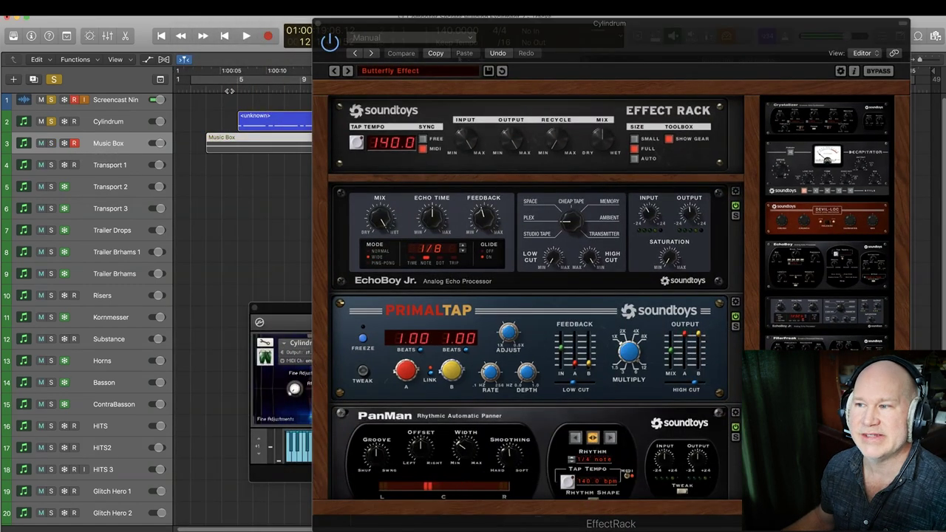
{"action": "scroll", "coordinate": [550, 282], "scroll_direction": "down", "scroll_amount": 5}
{"action": "scroll", "coordinate": [551, 282], "scroll_direction": "up", "scroll_amount": 5}
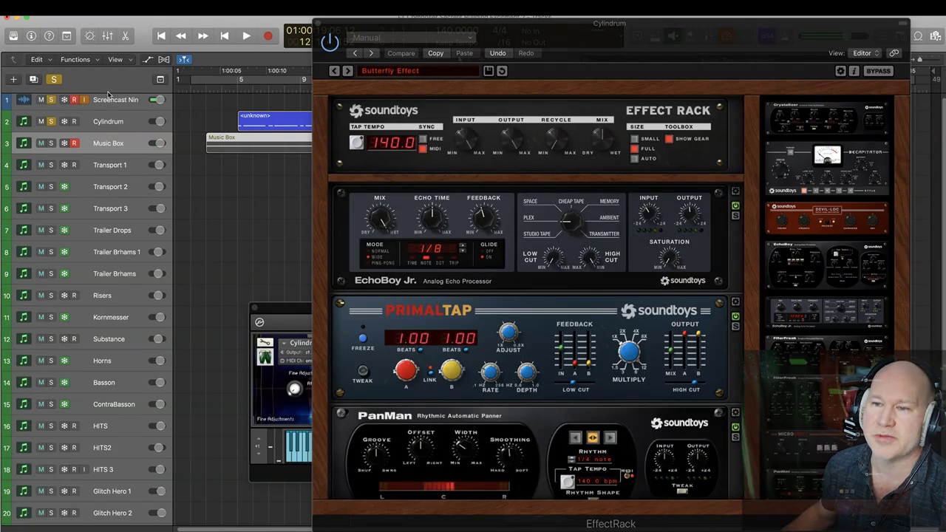
{"action": "key", "text": "space"}
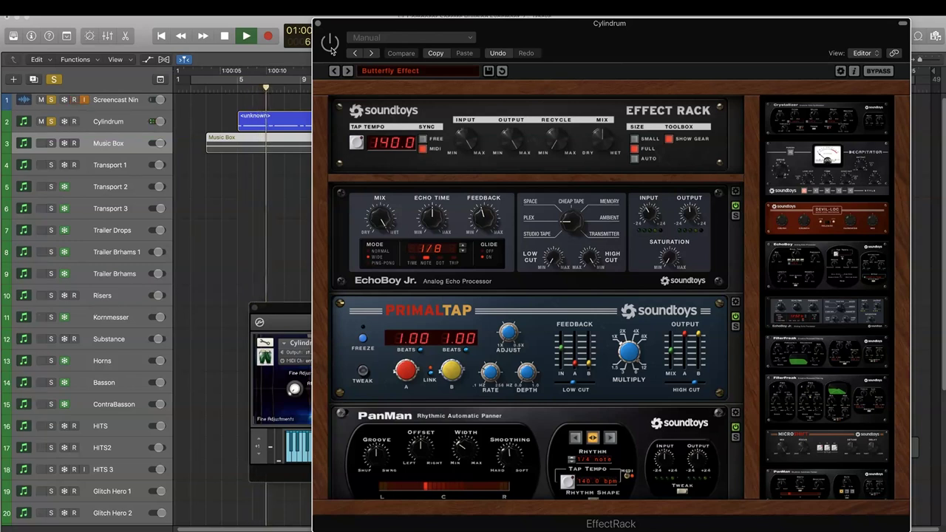
{"action": "key", "text": "s"}
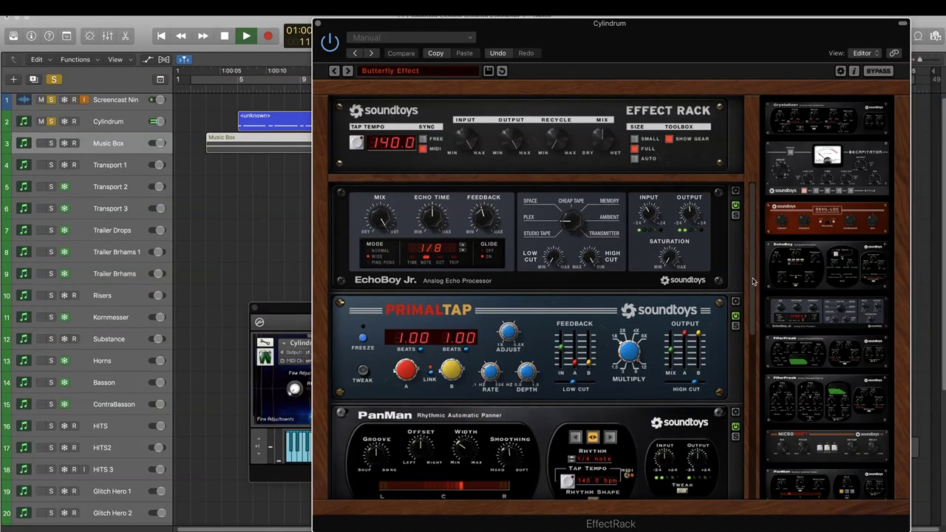
{"action": "scroll", "coordinate": [704, 262], "scroll_direction": "down", "scroll_amount": 2}
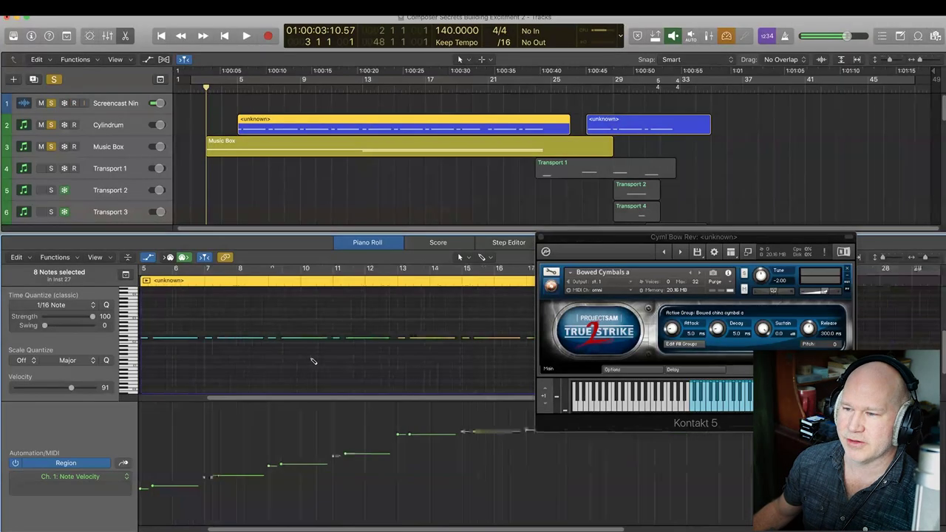
Select the first, quietest cymbal notes to check velocity, then show the Mixer in the lower pane.
{"action": "scroll", "coordinate": [181, 340], "scroll_direction": "up", "scroll_amount": 3}
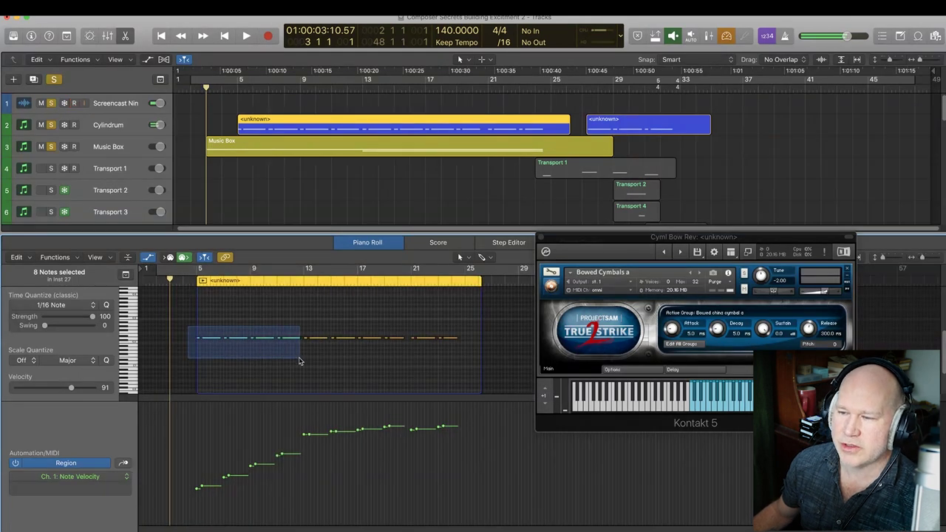
{"action": "left_click_drag", "start_coordinate": [300, 361], "coordinate": [299, 361]}
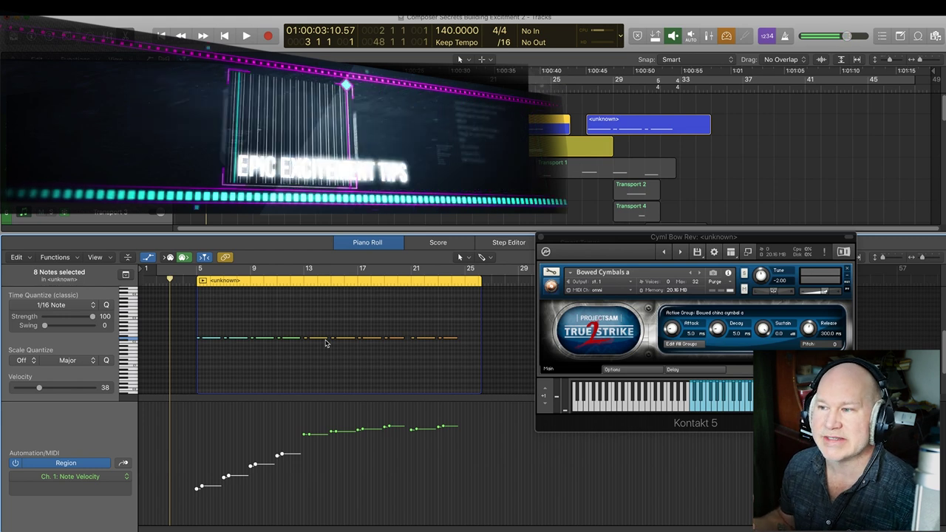
{"action": "key", "text": "x"}
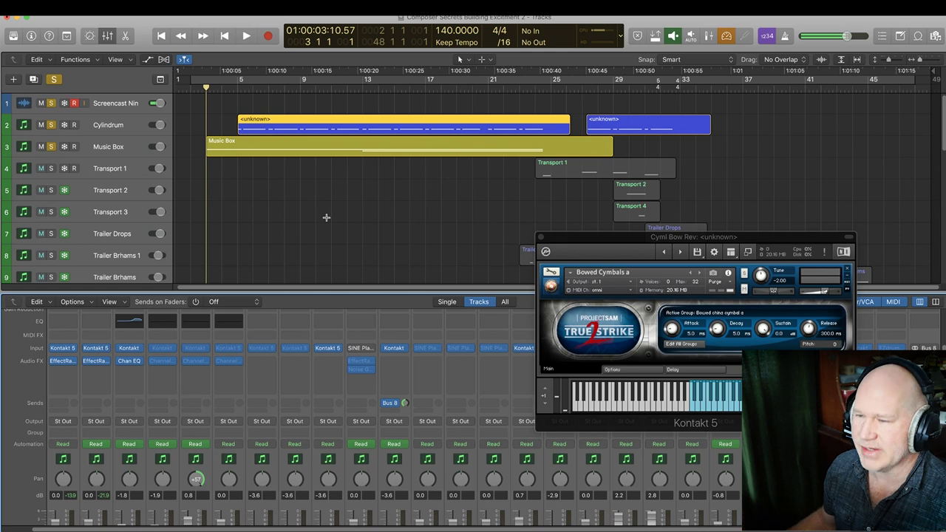
Close the Mixer and scroll through the track list to the Shake 8th track.
{"action": "key", "text": "x"}
{"action": "scroll", "coordinate": [315, 325], "scroll_direction": "down", "scroll_amount": 7}
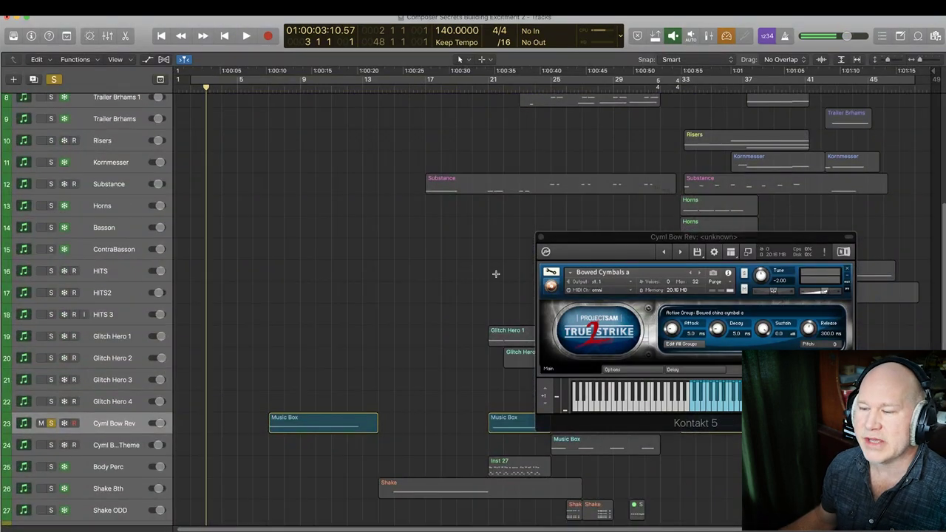
{"action": "scroll", "coordinate": [361, 163], "scroll_direction": "up", "scroll_amount": 7}
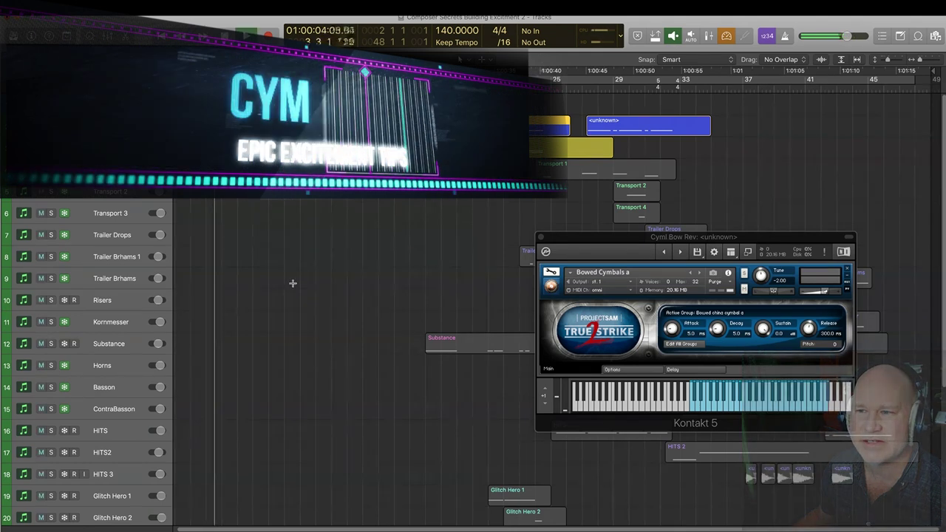
{"action": "scroll", "coordinate": [291, 281], "scroll_direction": "down", "scroll_amount": 7}
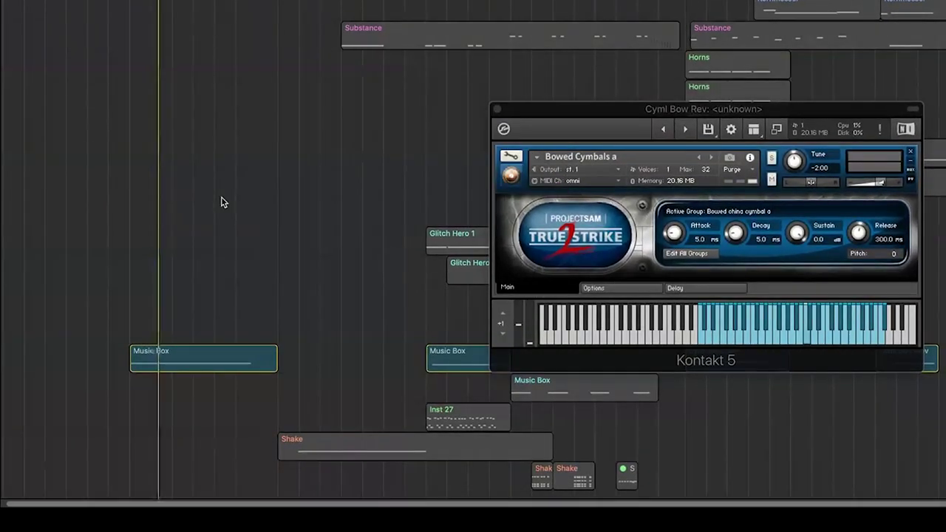
{"action": "scroll", "coordinate": [222, 202], "scroll_direction": "up", "scroll_amount": 8}
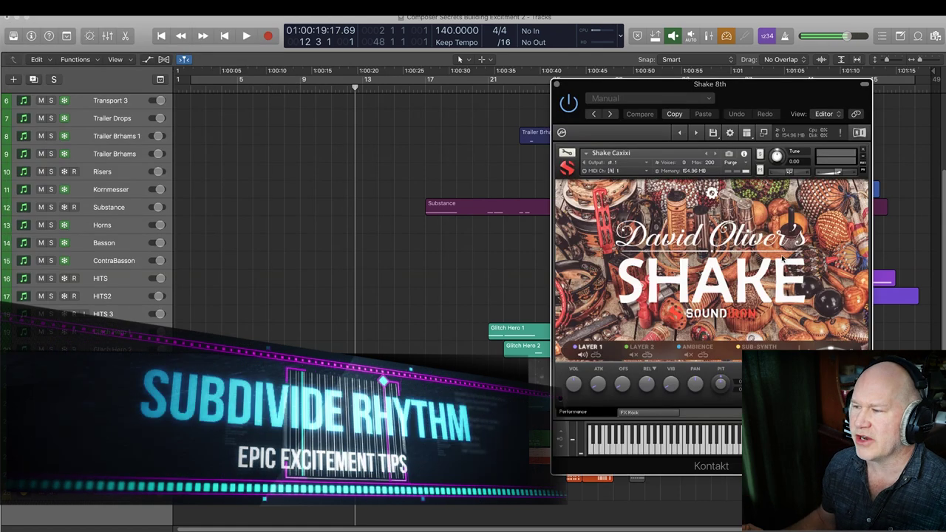
Play the arrangement to hear the shakers and close the Shake instrument window.
{"action": "key", "text": "space"}
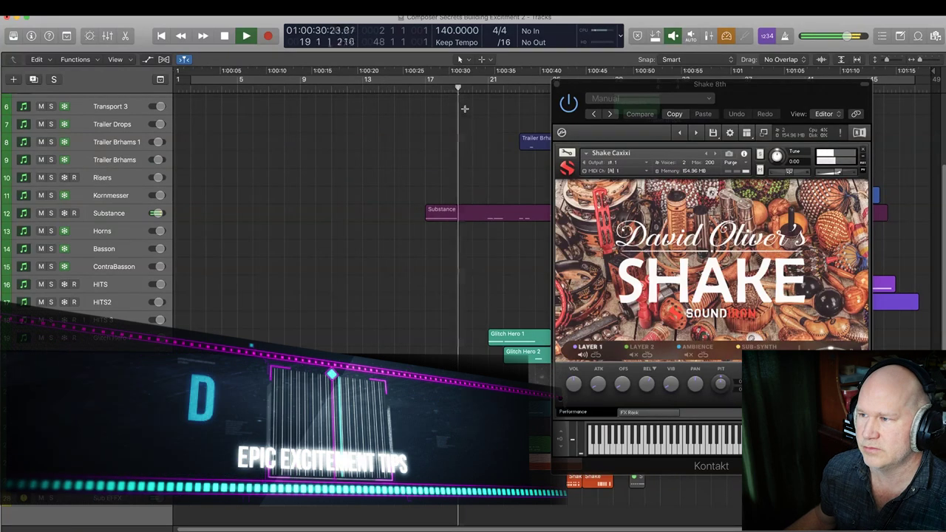
{"action": "key", "text": "v"}
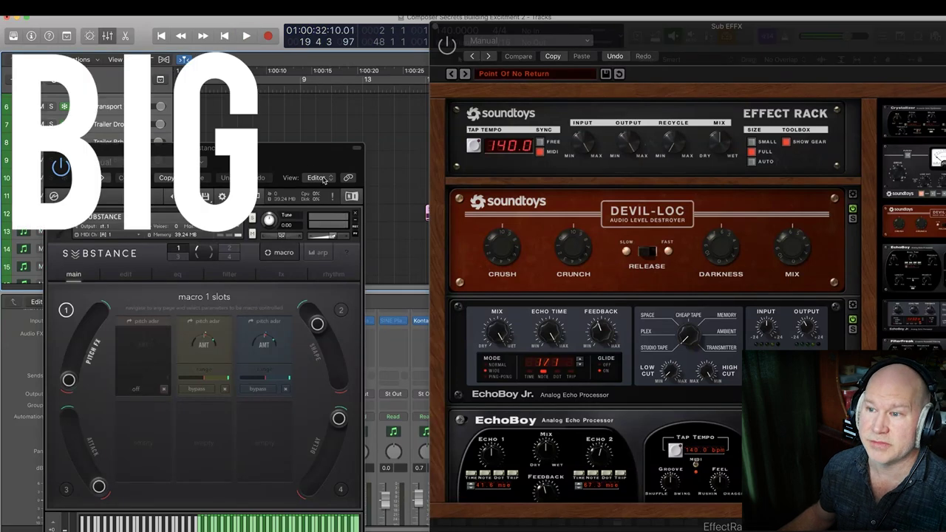
Nudge the Substance window up-right and place the Sub EFFX rack window over it on the left.
{"action": "left_click_drag", "start_coordinate": [349, 148], "coordinate": [357, 134]}
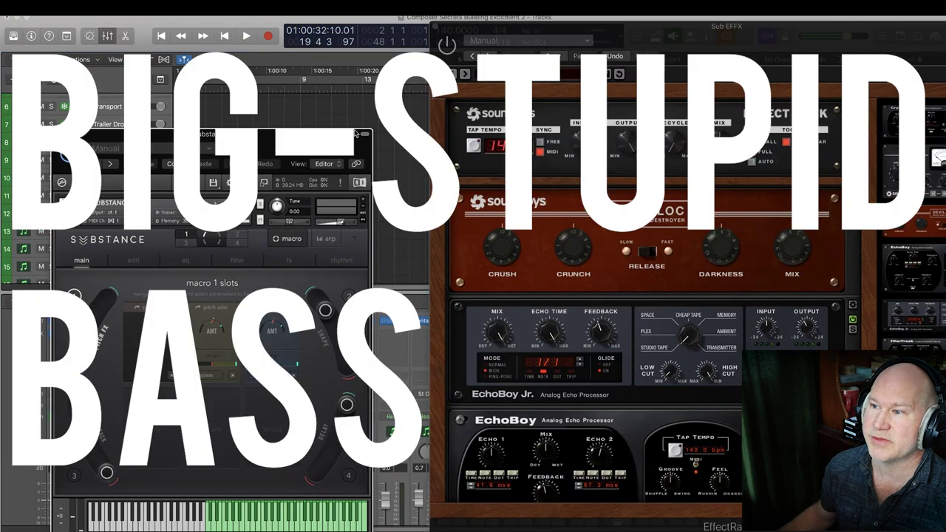
{"action": "left_click_drag", "start_coordinate": [626, 27], "coordinate": [277, 18]}
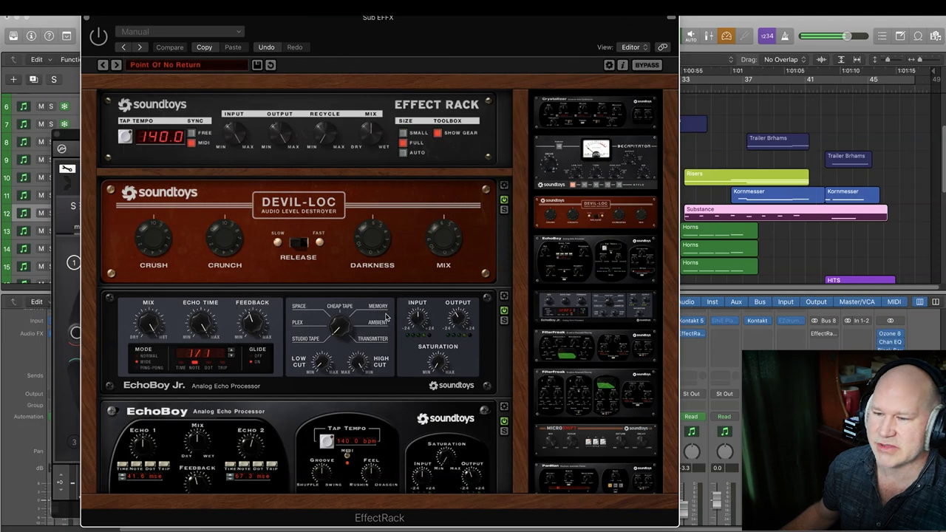
{"action": "scroll", "coordinate": [385, 316], "scroll_direction": "down", "scroll_amount": 10}
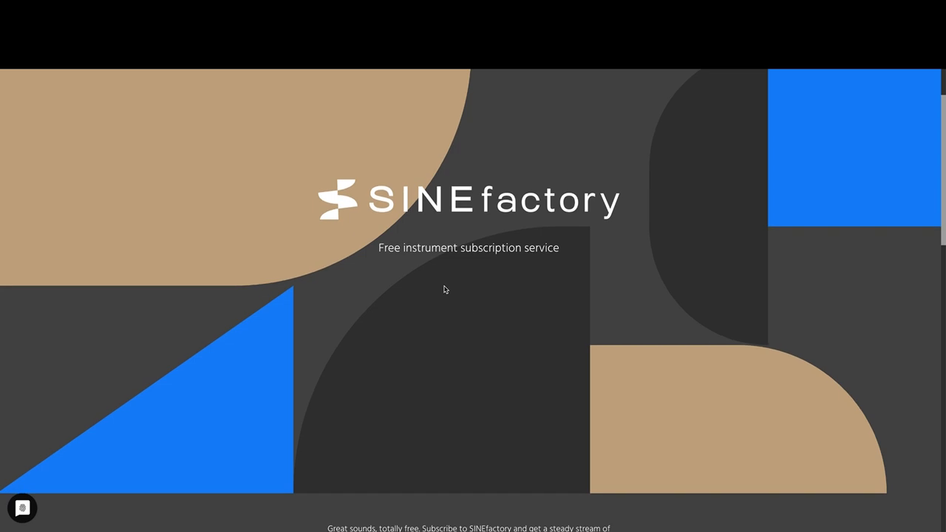
{"action": "scroll", "coordinate": [553, 282], "scroll_direction": "down", "scroll_amount": 6}
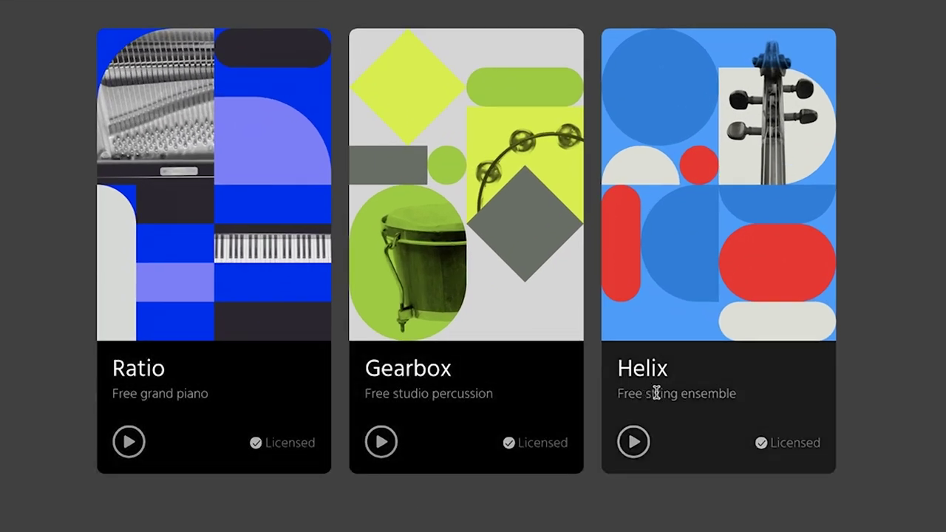
Scroll the SINEfactory homepage down to the licensed free Ratio, Gearbox and Helix instruments.
{"action": "scroll", "coordinate": [905, 365], "scroll_direction": "up", "scroll_amount": 1}
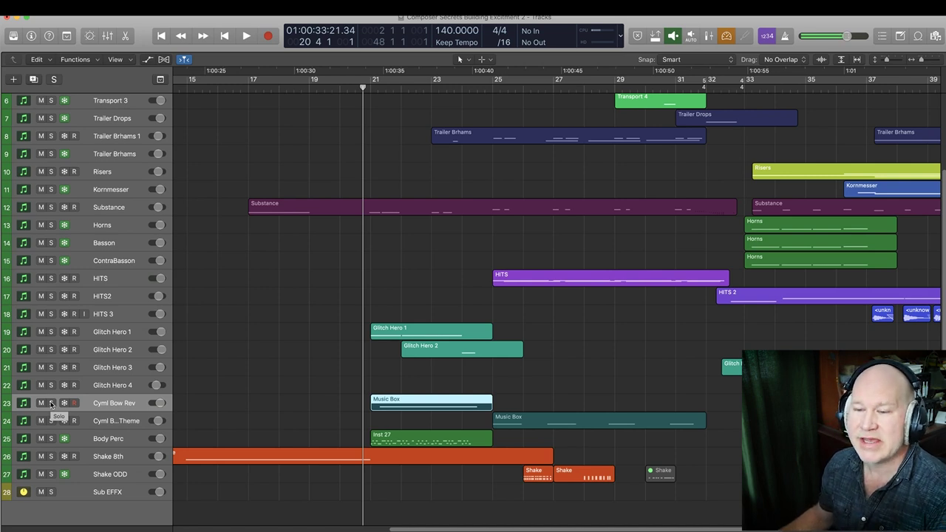
Show automation lanes, revealing the volume ramps on Cyml Bow Rev and Sub EFFX.
{"action": "key", "text": "a"}
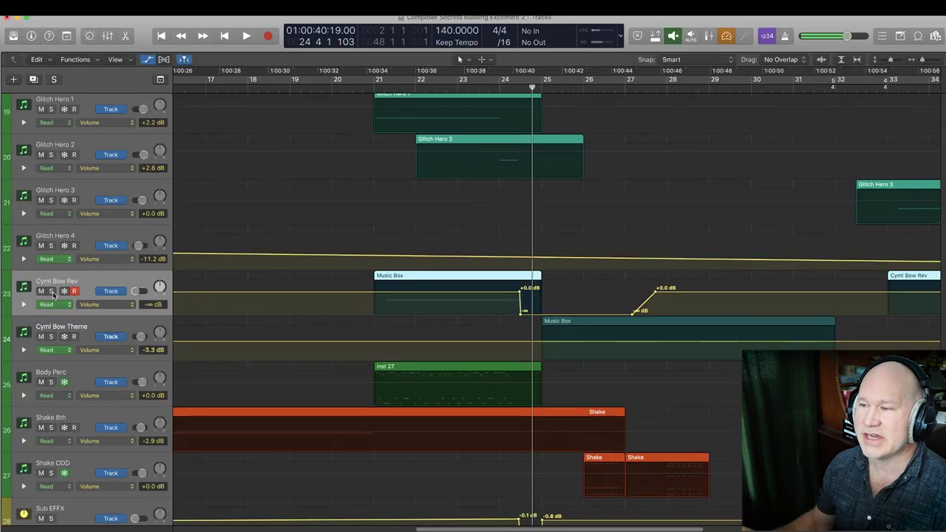
Solo the Transport 1 track and play back from bar 24.
{"action": "scroll", "coordinate": [521, 281], "scroll_direction": "down", "scroll_amount": 2}
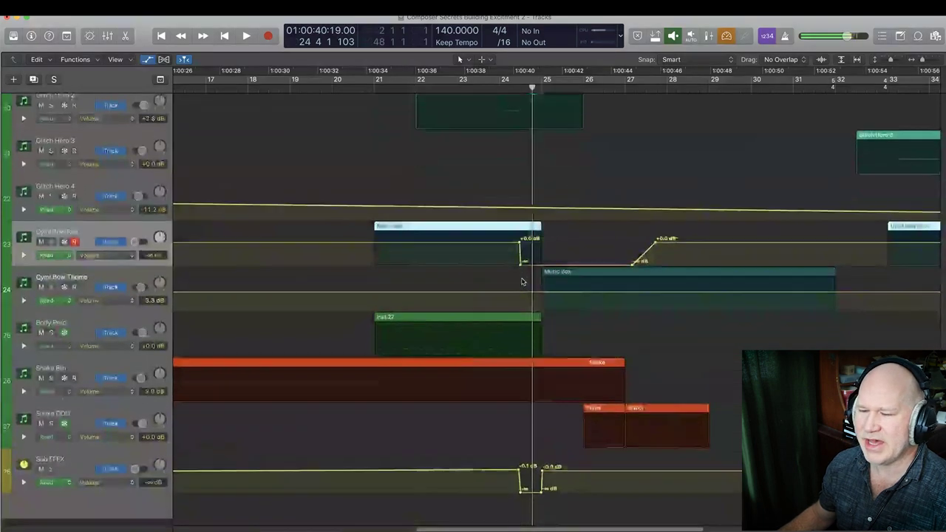
{"action": "scroll", "coordinate": [536, 102], "scroll_direction": "up", "scroll_amount": 20}
{"action": "left_click", "coordinate": [498, 90]}
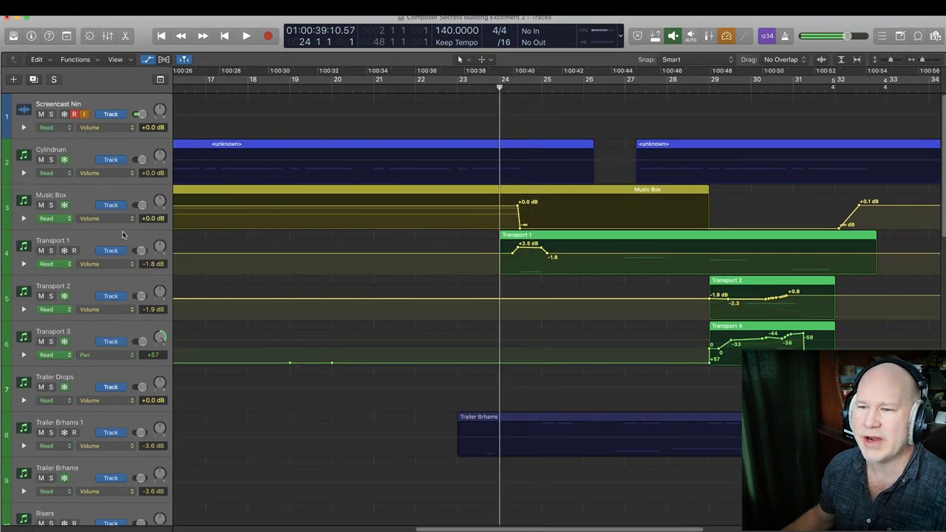
{"action": "left_click", "coordinate": [51, 250]}
{"action": "key", "text": "space"}
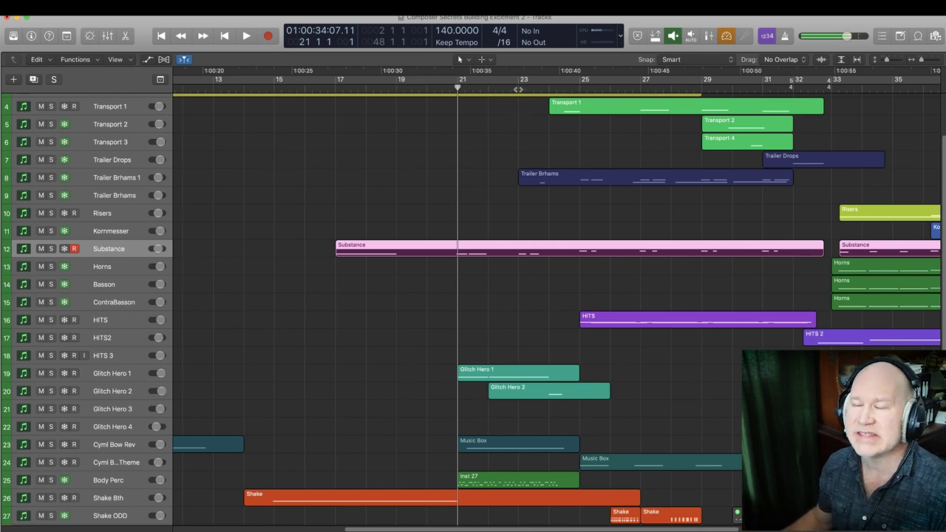
Move the playhead back to bar 21, select Transport 1, and stop playback.
{"action": "left_click", "coordinate": [518, 89]}
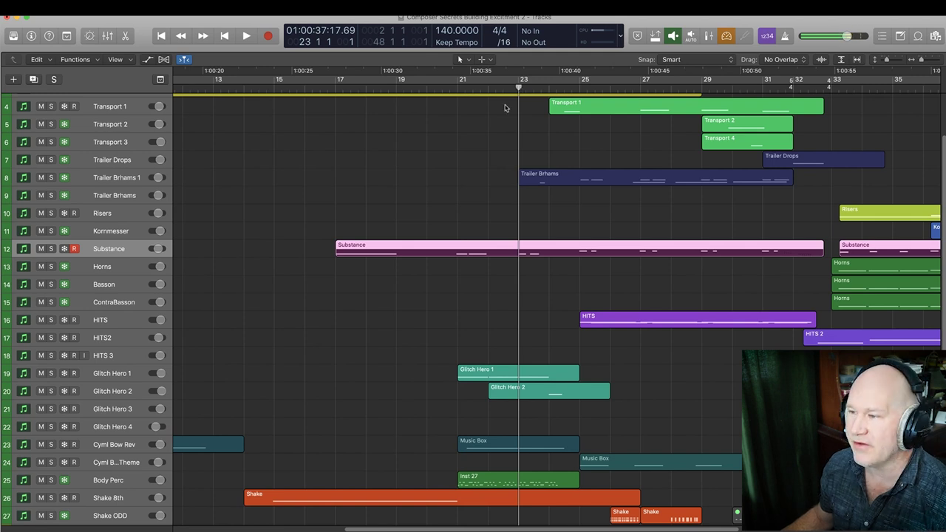
{"action": "left_click", "coordinate": [450, 89]}
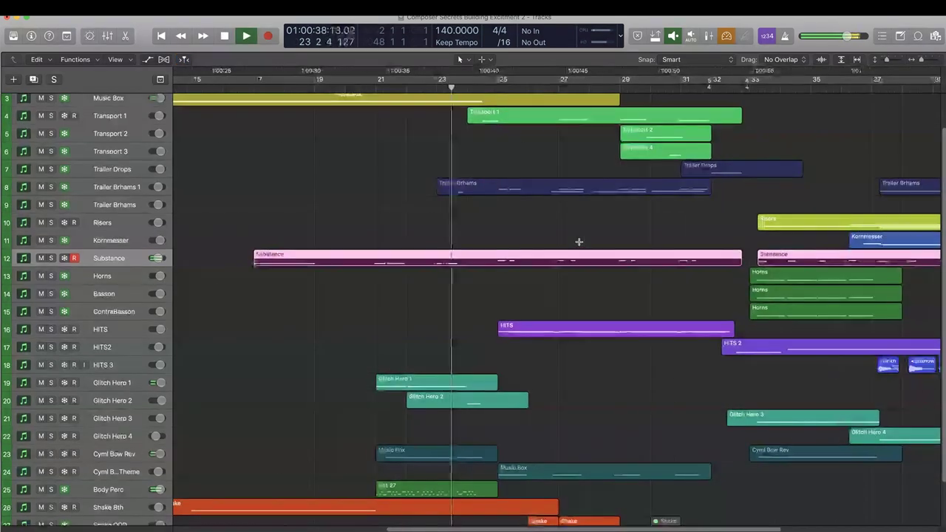
{"action": "left_click", "coordinate": [114, 122]}
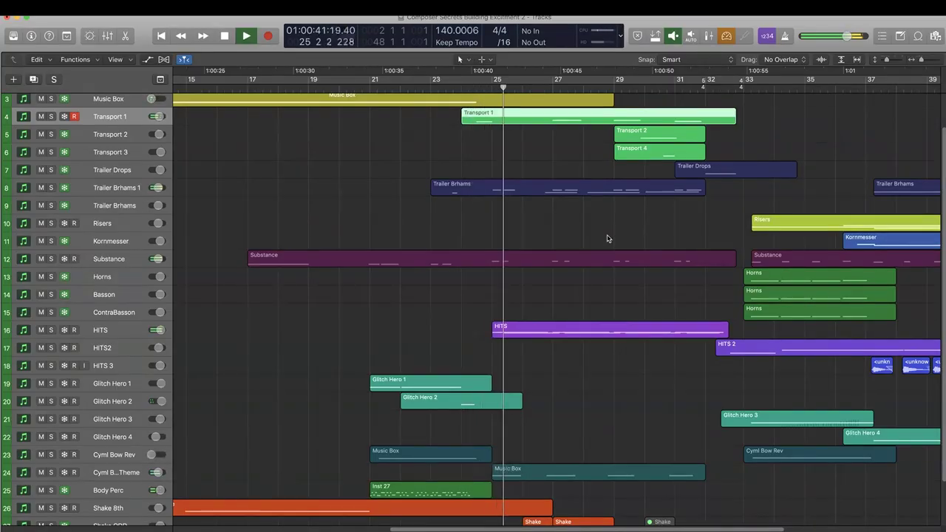
{"action": "key", "text": "space"}
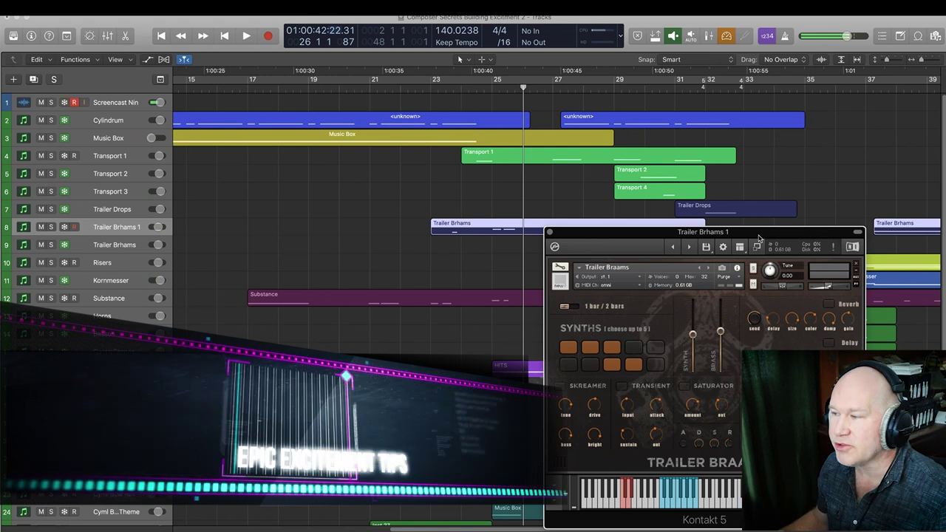
Move the Trailer Braams Kontakt window up and to the right.
{"action": "left_click_drag", "start_coordinate": [759, 237], "coordinate": [787, 153]}
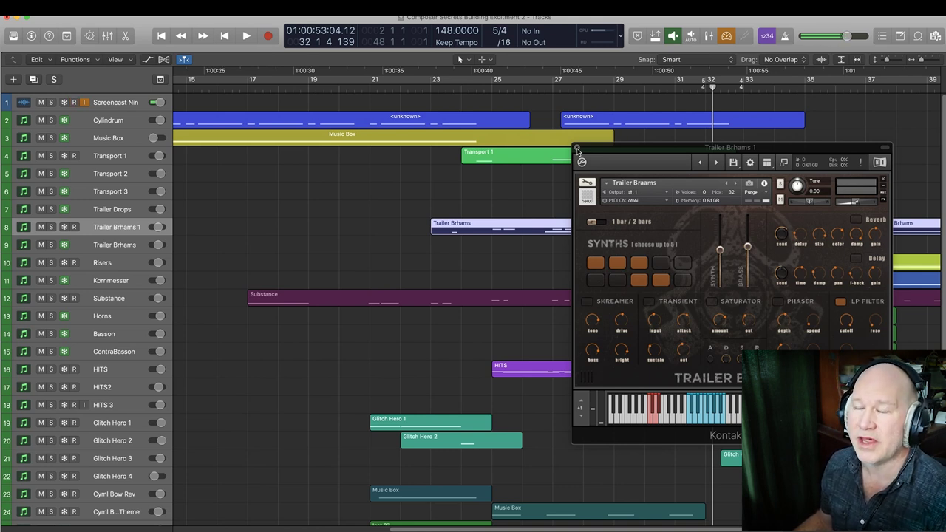
{"action": "left_click", "coordinate": [578, 150]}
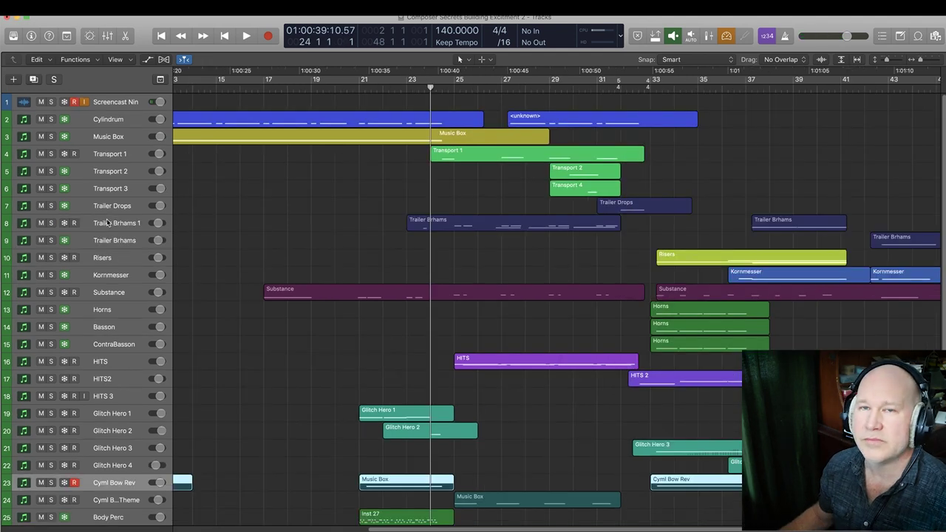
{"action": "left_click", "coordinate": [107, 223]}
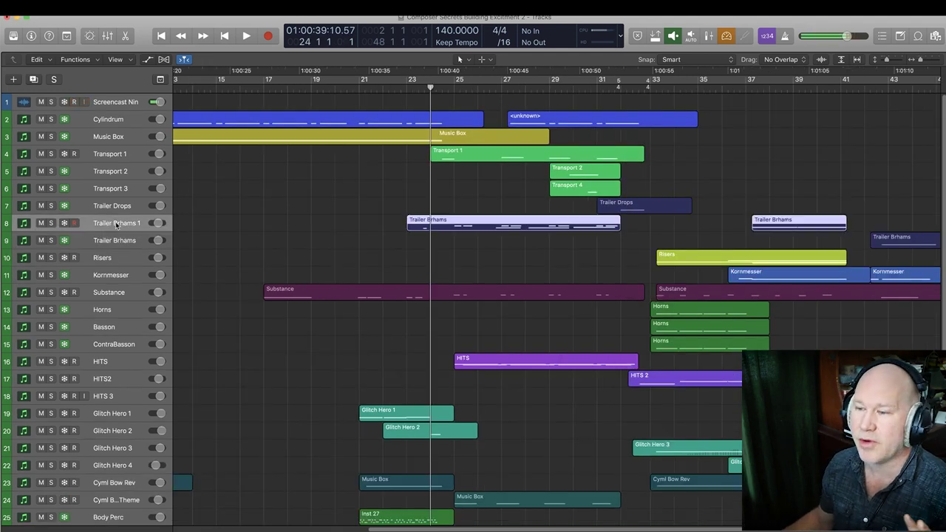
{"action": "left_click", "coordinate": [113, 295]}
{"action": "scroll", "coordinate": [126, 443], "scroll_direction": "down", "scroll_amount": 1}
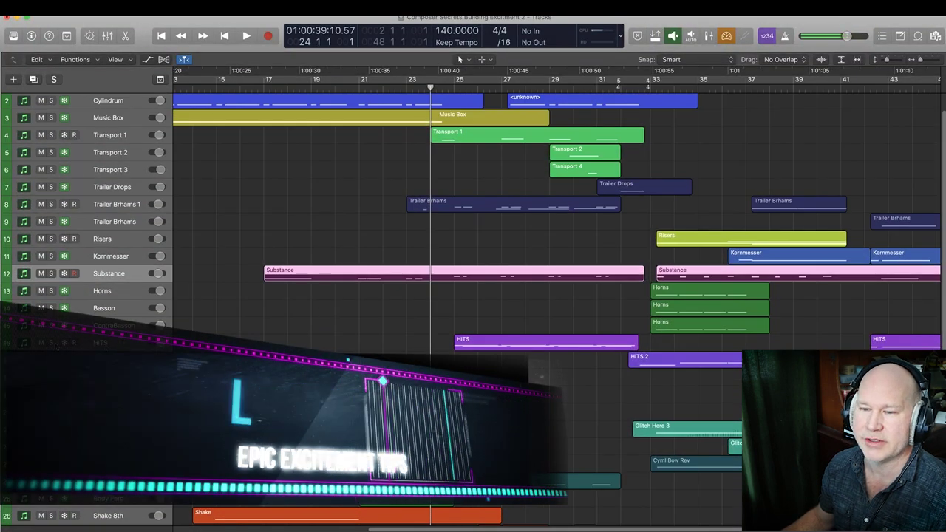
{"action": "key", "text": "space"}
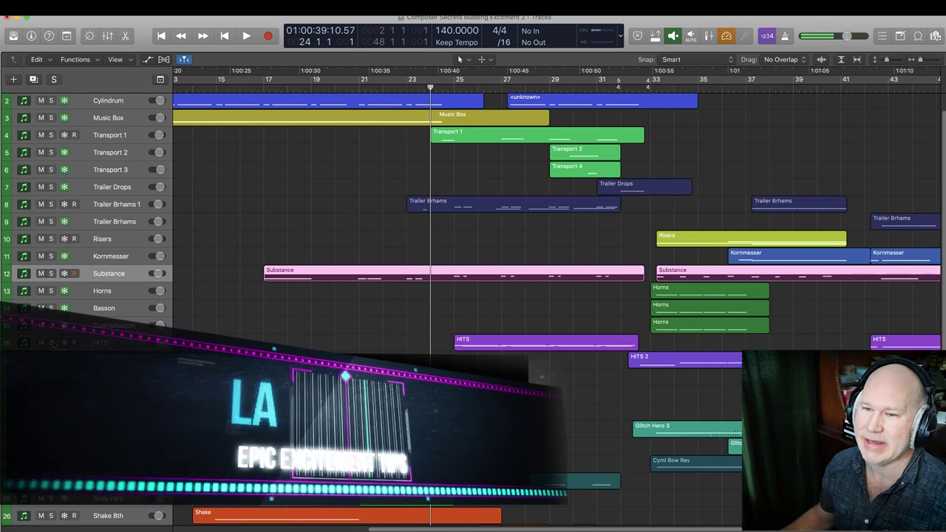
{"action": "key", "text": "ctrl+s"}
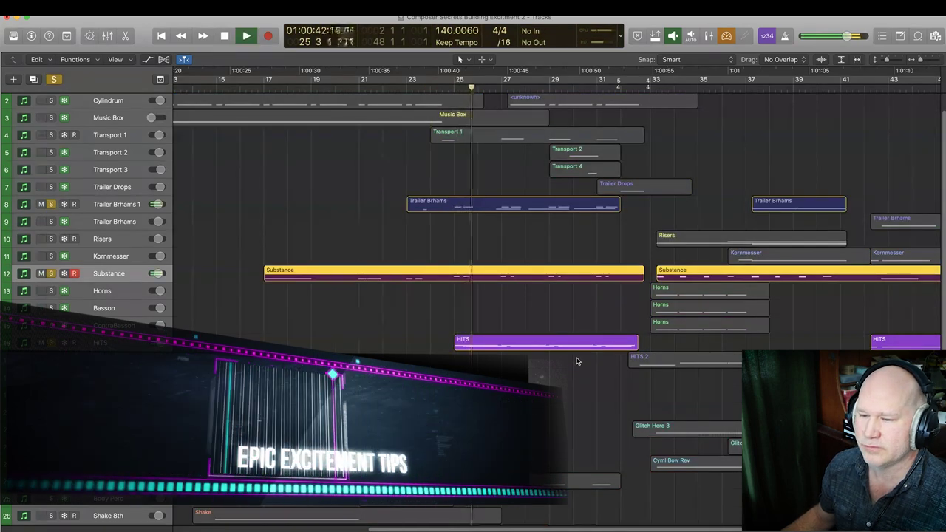
{"action": "scroll", "coordinate": [565, 385], "scroll_direction": "down", "scroll_amount": 1}
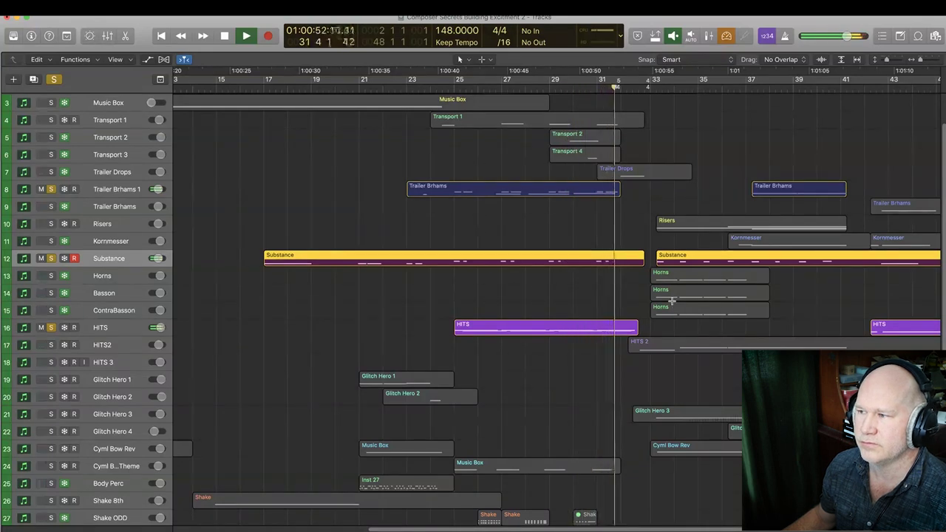
{"action": "key", "text": "space"}
{"action": "key", "text": "ctrl+alt+super+s"}
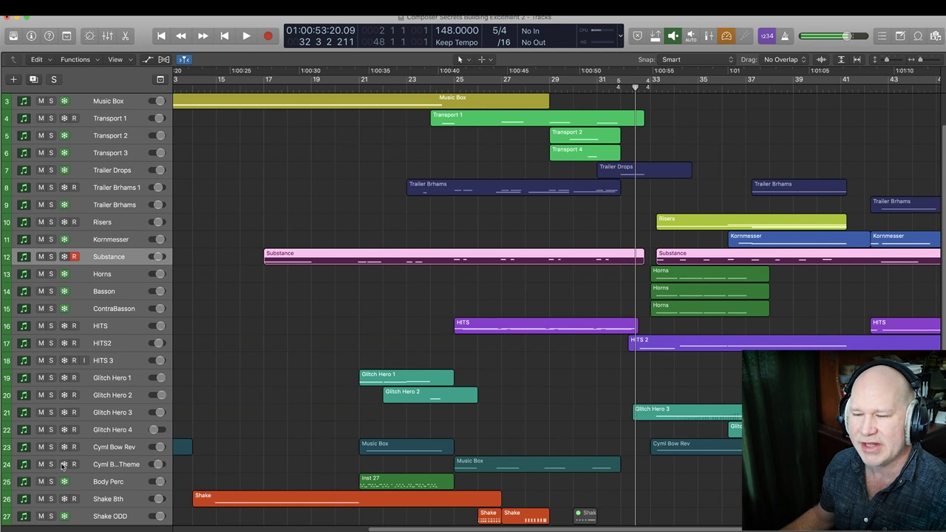
{"action": "left_click", "coordinate": [94, 464]}
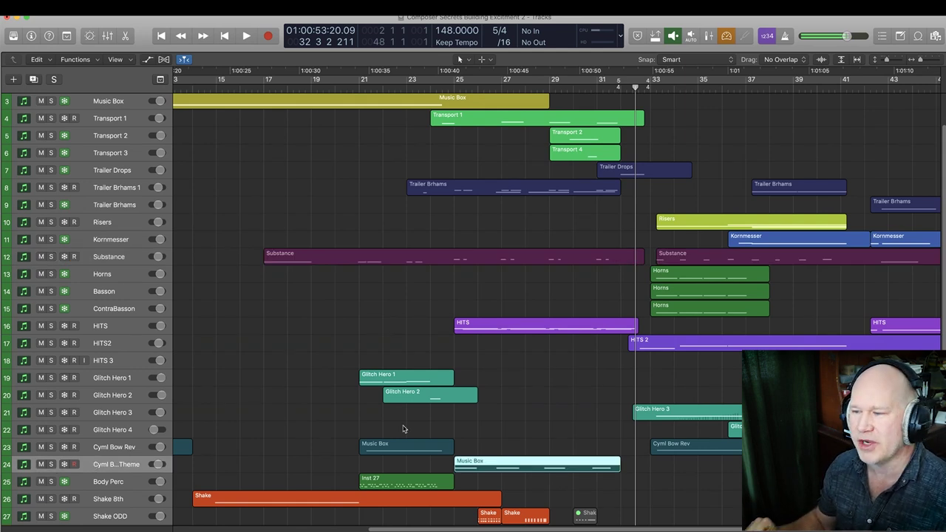
Open the Cyml Bow Theme channel's Soundtoys EffectRack and move it off the track list.
{"action": "key", "text": "x"}
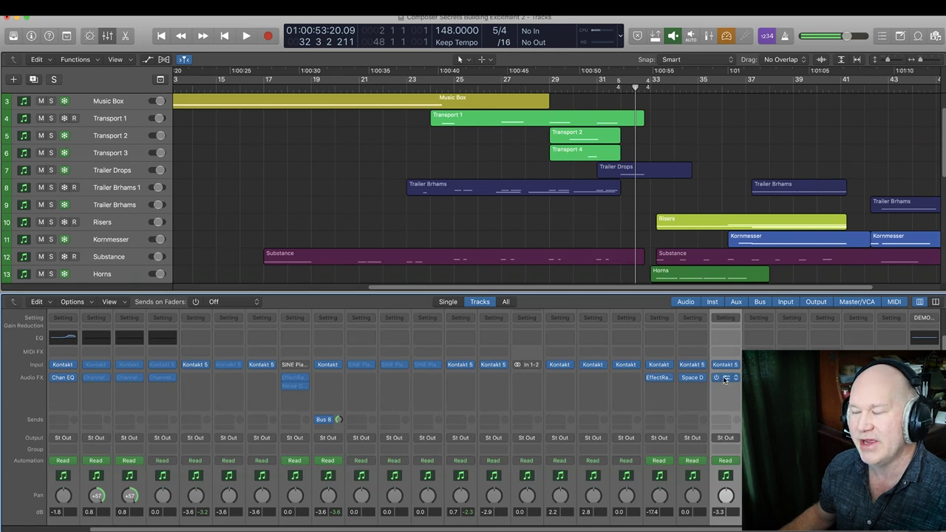
{"action": "left_click", "coordinate": [725, 379]}
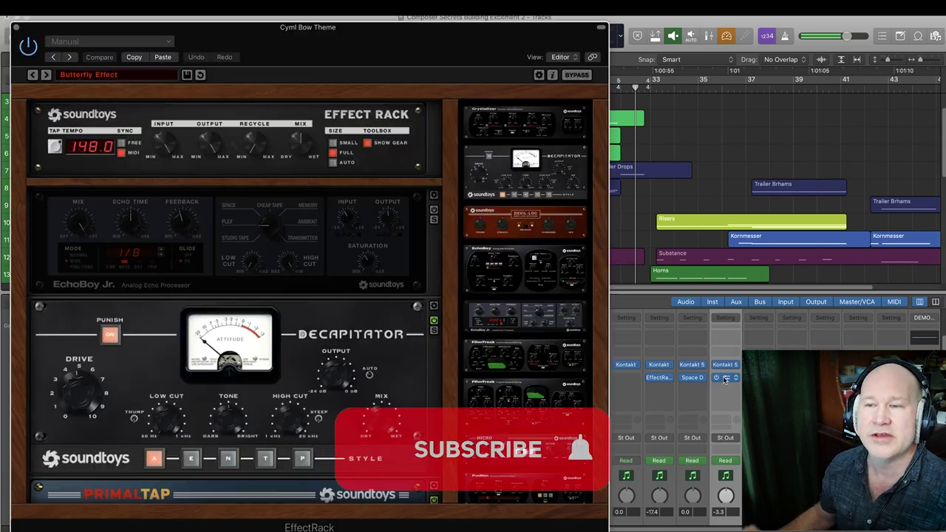
{"action": "key", "text": "x"}
{"action": "left_click_drag", "start_coordinate": [375, 59], "coordinate": [766, 41]}
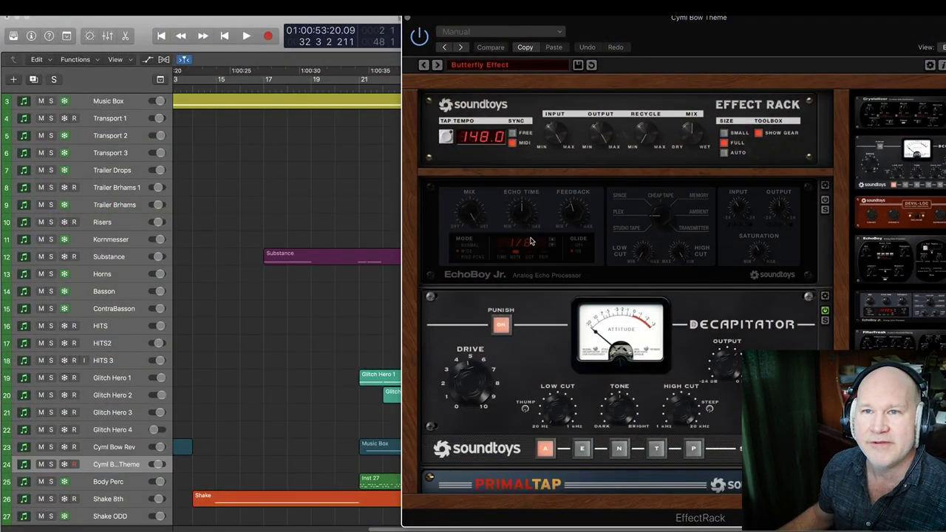
Audition the soloed Cyml Bow Theme track through the EffectRack, then clear its solo.
{"action": "scroll", "coordinate": [236, 482], "scroll_direction": "down", "scroll_amount": 1}
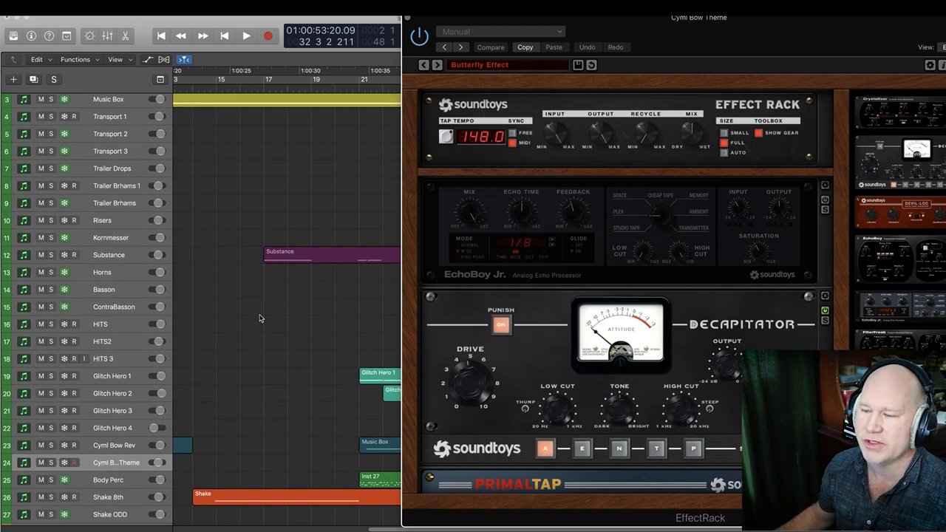
{"action": "scroll", "coordinate": [260, 318], "scroll_direction": "down", "scroll_amount": 1}
{"action": "scroll", "coordinate": [260, 319], "scroll_direction": "right", "scroll_amount": 3}
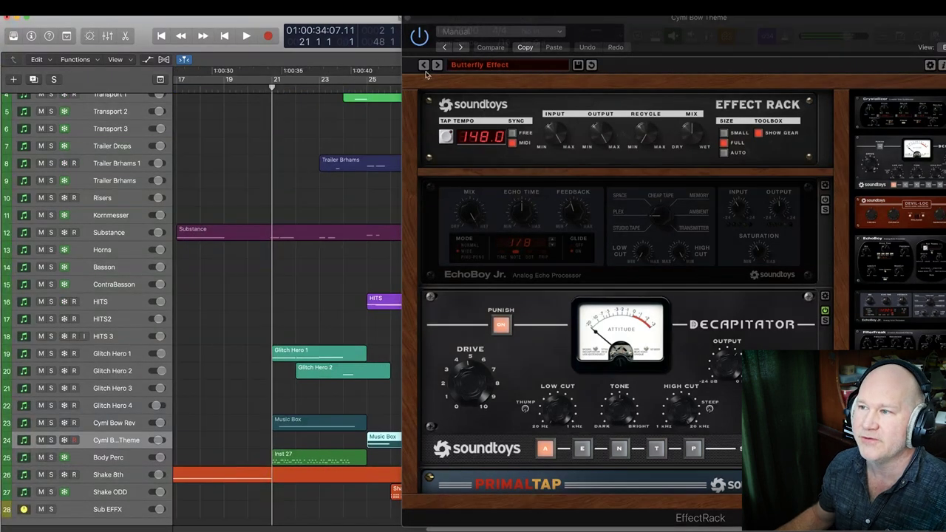
{"action": "key", "text": "s"}
{"action": "key", "text": "space"}
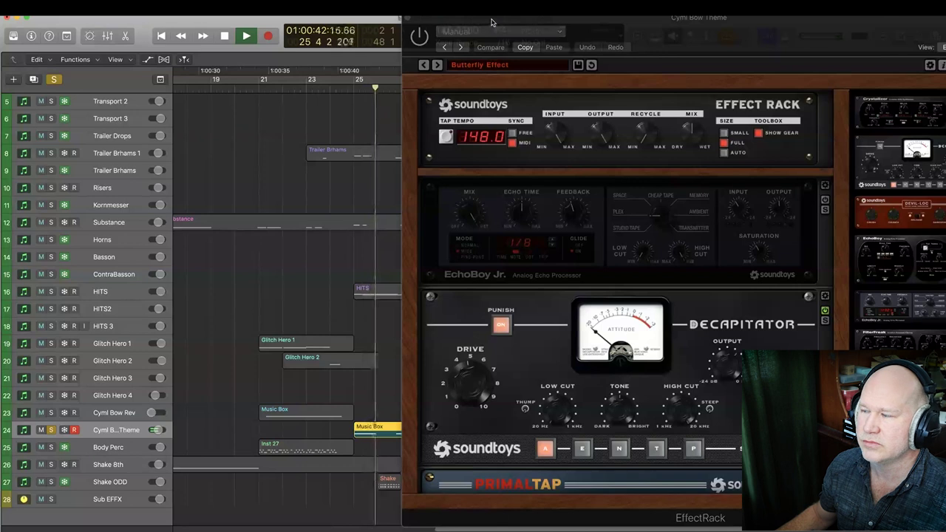
{"action": "left_click_drag", "start_coordinate": [492, 22], "coordinate": [610, 28]}
{"action": "key", "text": "space"}
{"action": "key", "text": "s"}
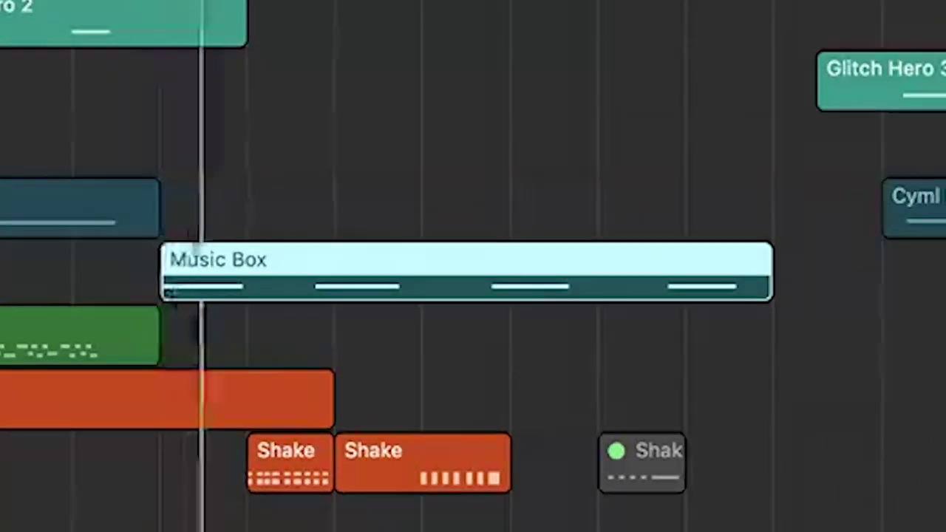
Solo the Music Box region's track to listen, then clear all solos.
{"action": "key", "text": "ctrl+s"}
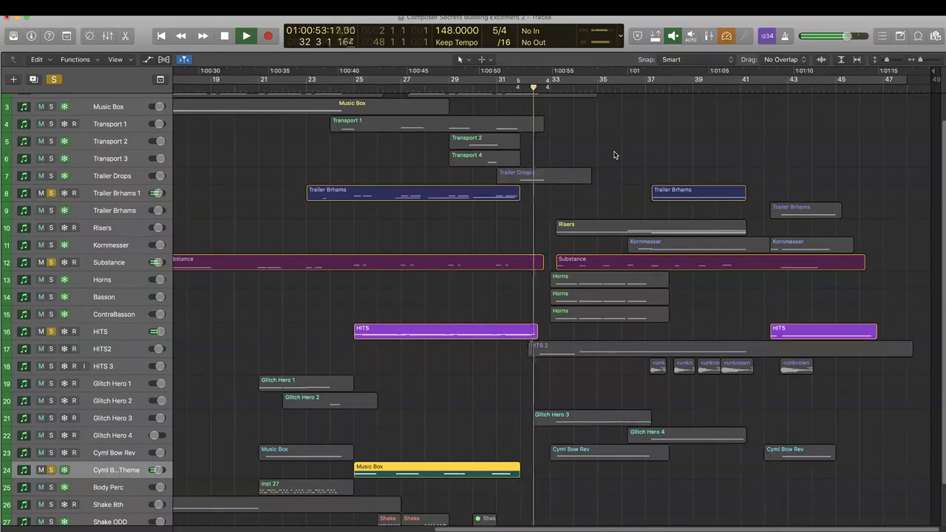
{"action": "key", "text": "ctrl+alt+super+s"}
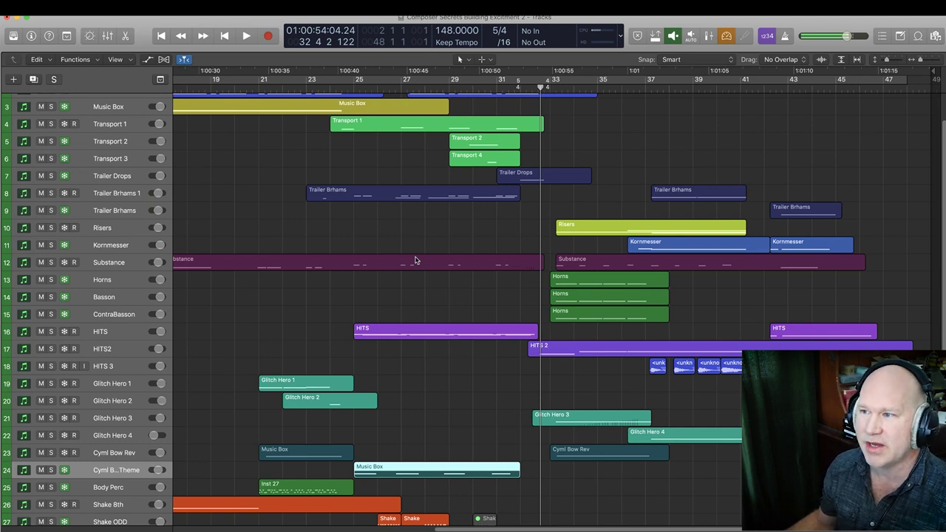
{"action": "scroll", "coordinate": [415, 261], "scroll_direction": "up", "scroll_amount": 1}
{"action": "scroll", "coordinate": [415, 260], "scroll_direction": "down", "scroll_amount": 1}
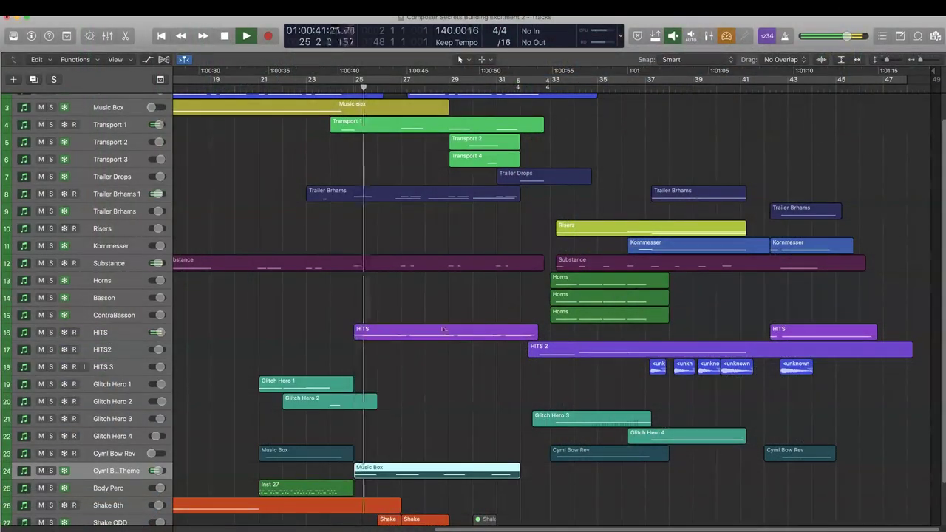
{"action": "scroll", "coordinate": [443, 330], "scroll_direction": "down", "scroll_amount": 1}
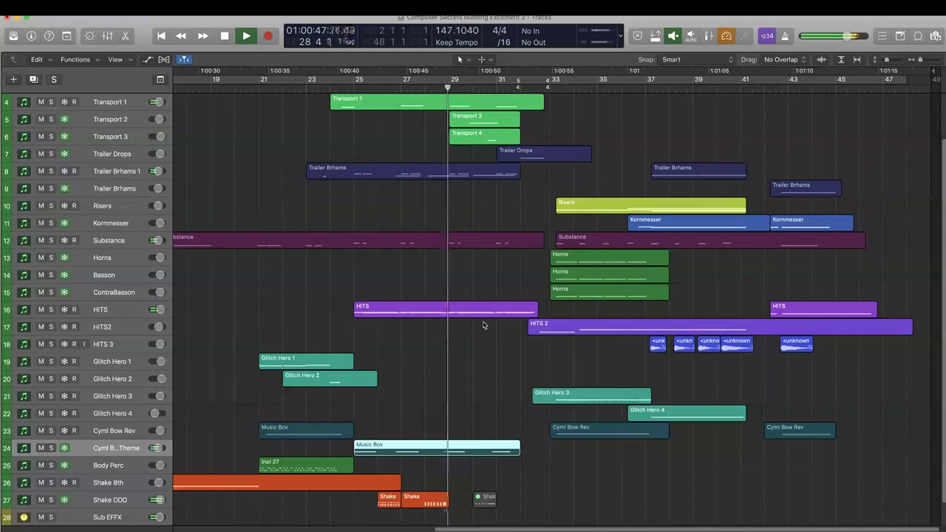
Stop playback and remove the Trailer Brhams 1 solo so every track plays.
{"action": "scroll", "coordinate": [484, 321], "scroll_direction": "up", "scroll_amount": 1}
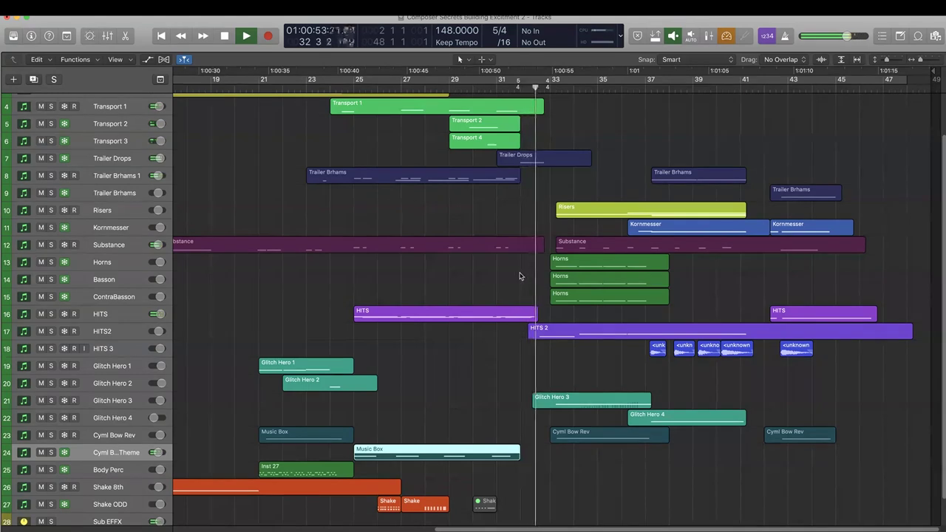
{"action": "key", "text": "space"}
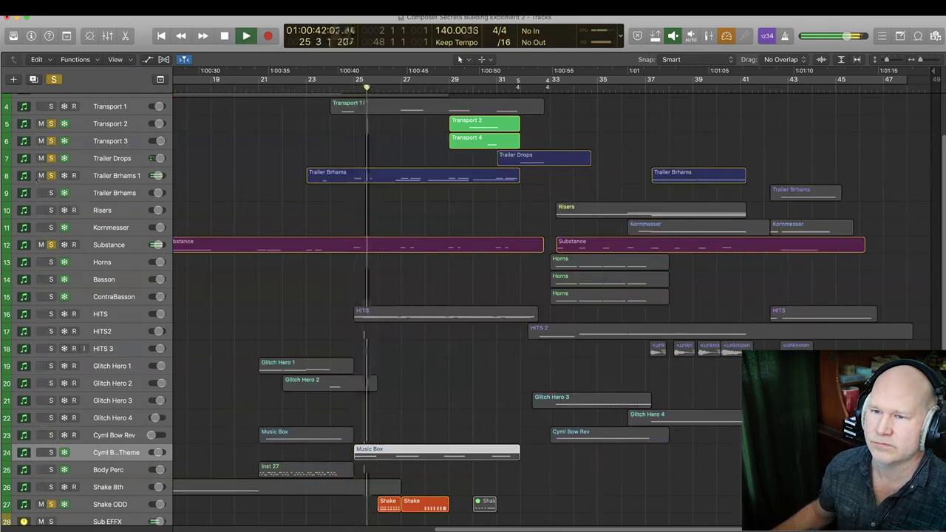
{"action": "left_click", "coordinate": [48, 177]}
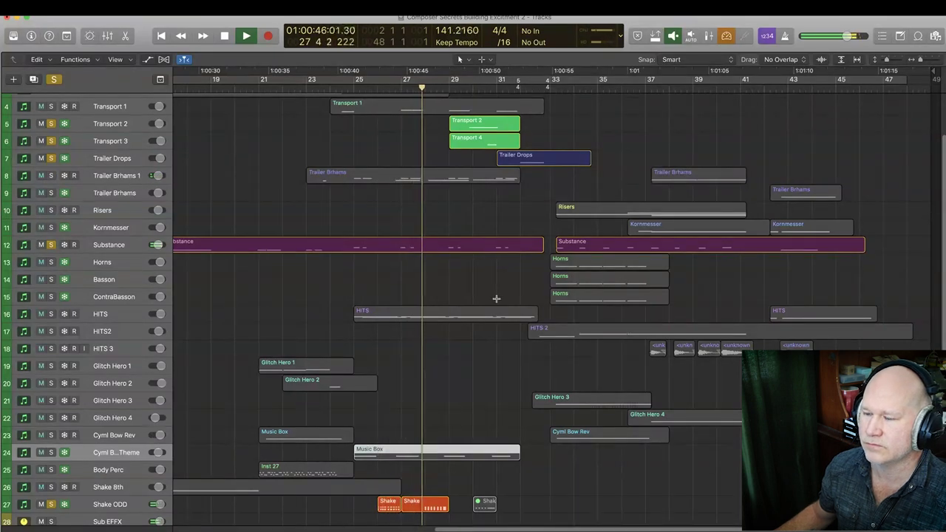
{"action": "scroll", "coordinate": [496, 299], "scroll_direction": "down", "scroll_amount": 1}
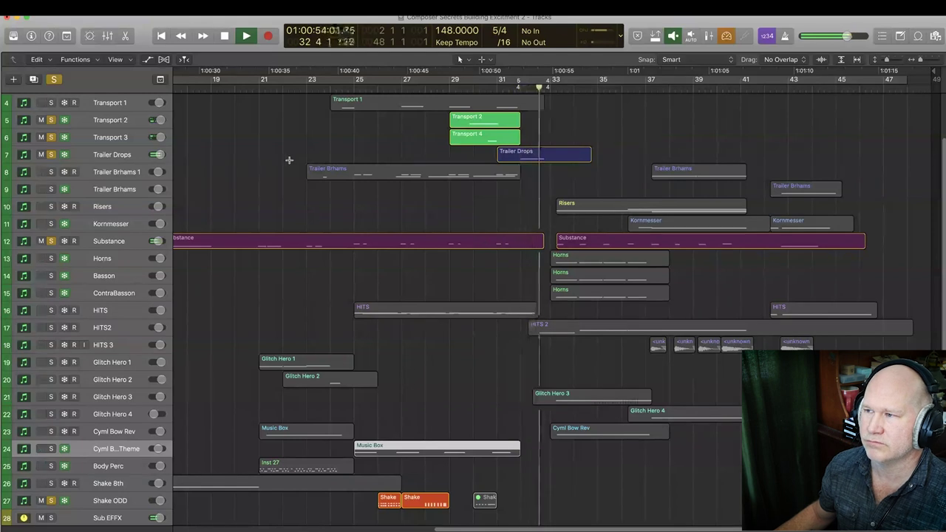
{"action": "key", "text": "space"}
{"action": "key", "text": "ctrl+s"}
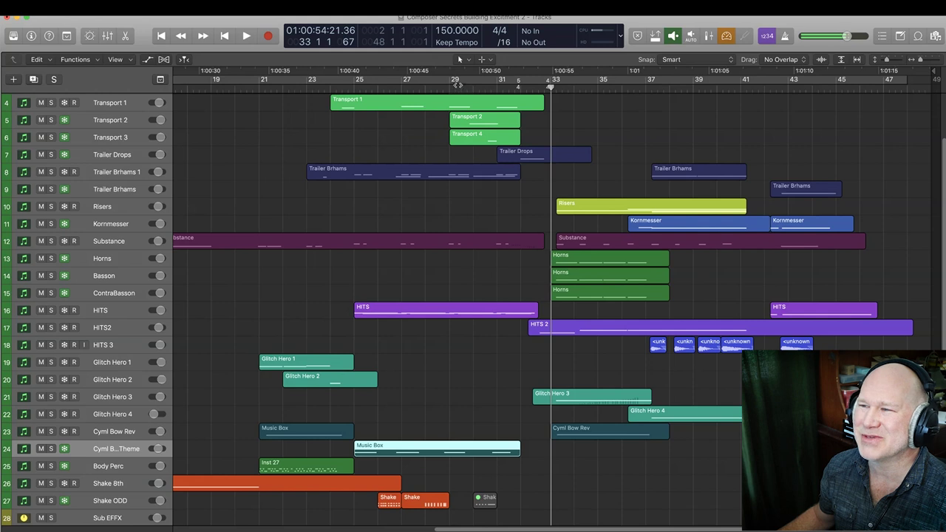
Cycle bars 29 to 33 and audition Transport 2, Transport 4 and Trailer Drops soloed.
{"action": "left_click_drag", "start_coordinate": [458, 85], "coordinate": [544, 80]}
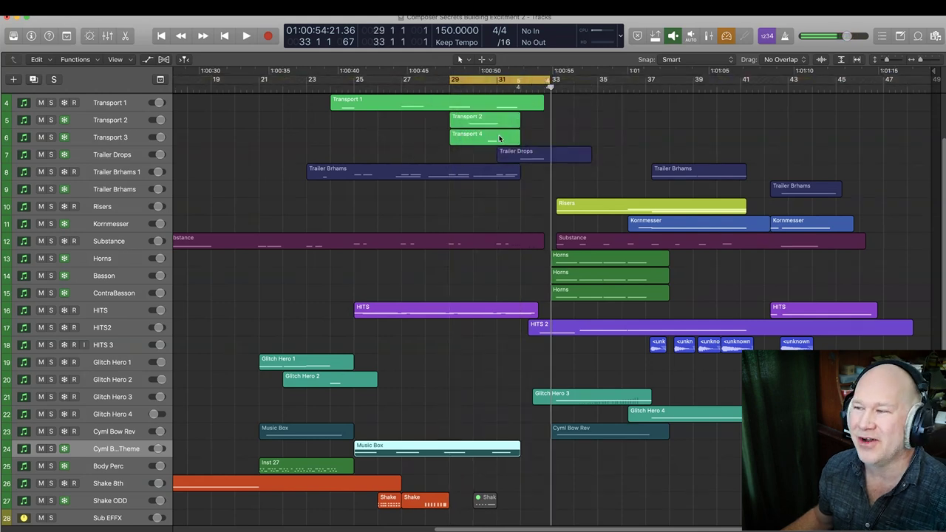
{"action": "key", "text": "ctrl+s"}
{"action": "key", "text": "space"}
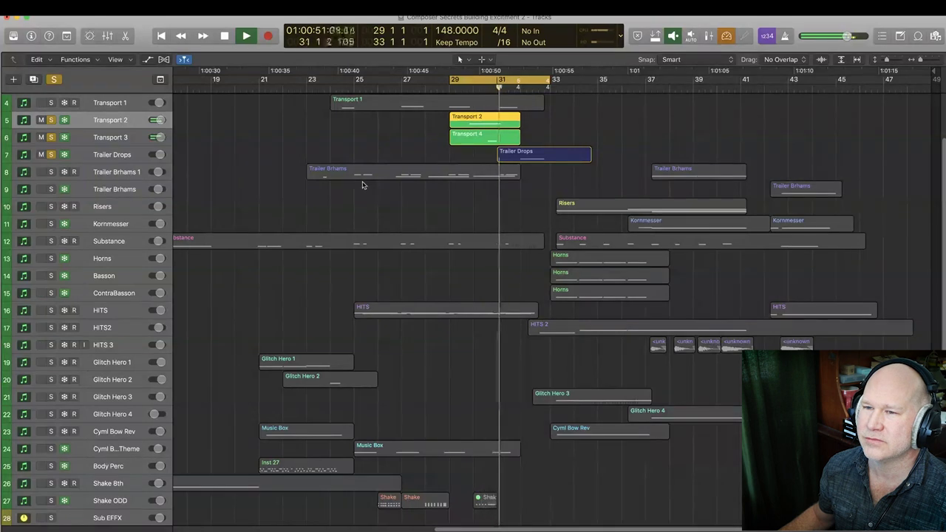
{"action": "key", "text": "space"}
{"action": "key", "text": "ctrl+s"}
{"action": "key", "text": "super+Down"}
Show automation, enlarge the Transport tracks' pan curves, and open the Trailer Drops Kontakt instrument.
{"action": "key", "text": "a"}
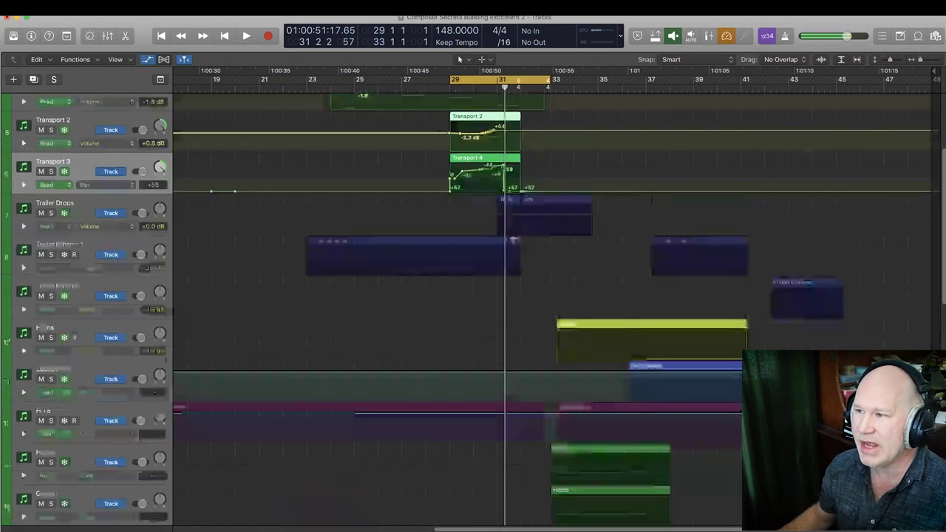
{"action": "key", "text": "super+Right"}
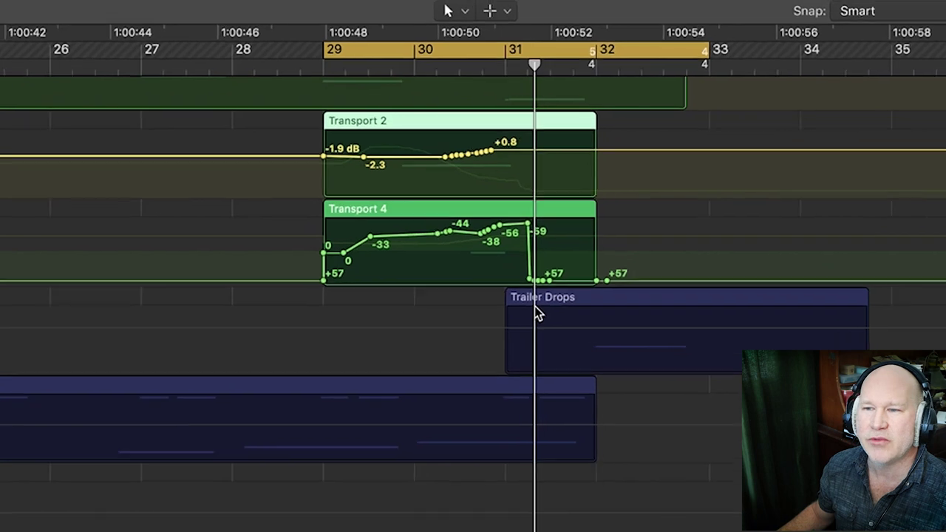
{"action": "scroll", "coordinate": [308, 272], "scroll_direction": "up", "scroll_amount": 3}
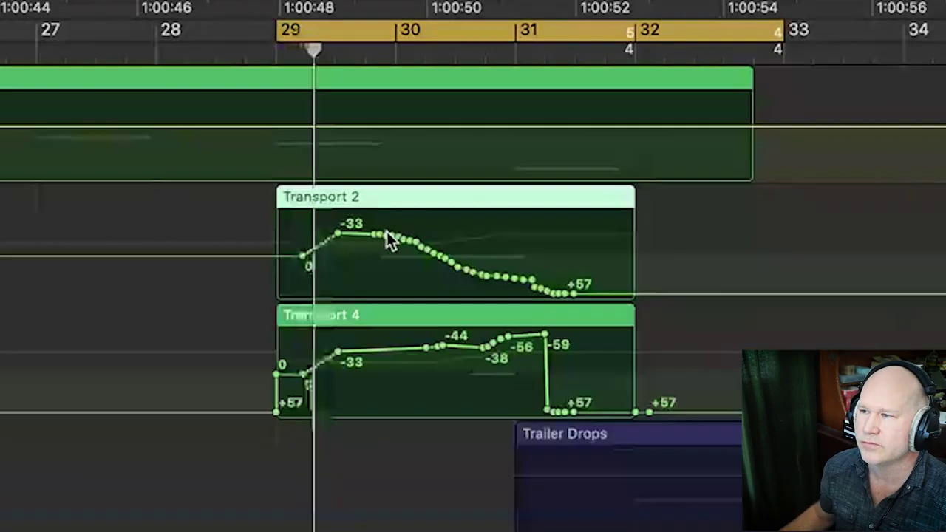
{"action": "left_click", "coordinate": [387, 232]}
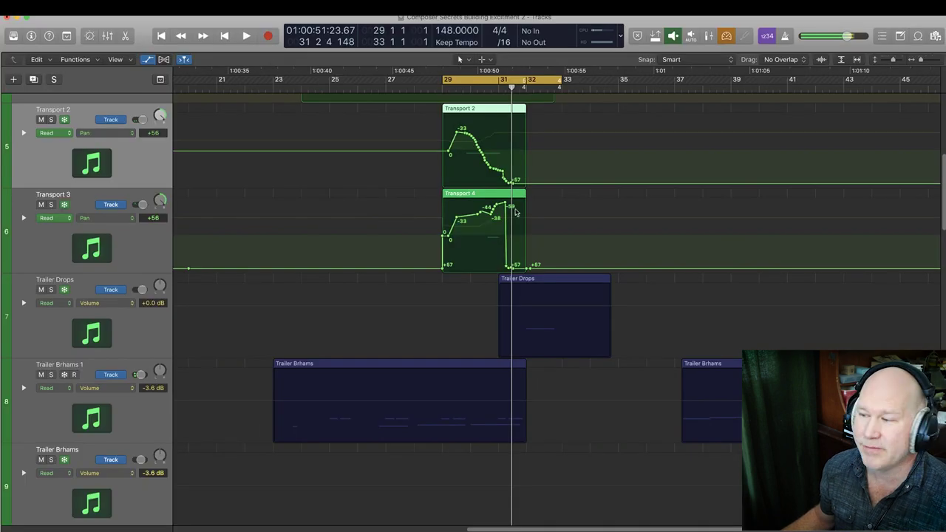
{"action": "left_click", "coordinate": [115, 330]}
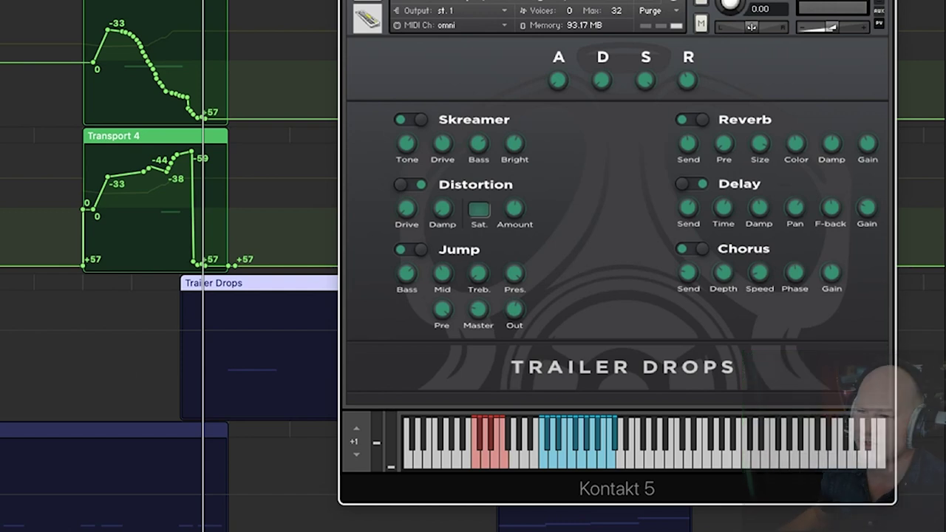
{"action": "left_click", "coordinate": [266, 221]}
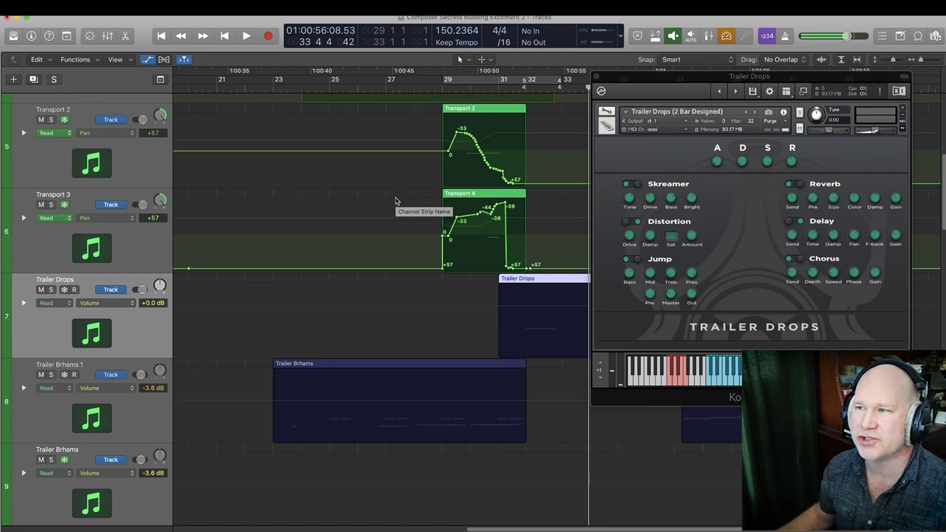
Zoom out to fit the whole arrangement from bar 1 to 49.
{"action": "key", "text": "z"}
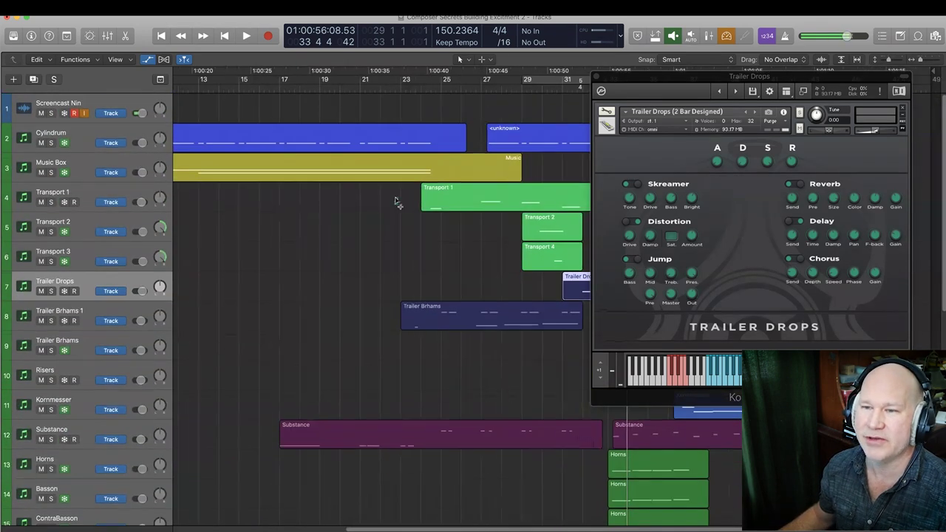
{"action": "key", "text": "super+Left"}
Close Kontakt, show the tempo and signature tracks, and play the tempo changes from bar 22.
{"action": "key", "text": "v"}
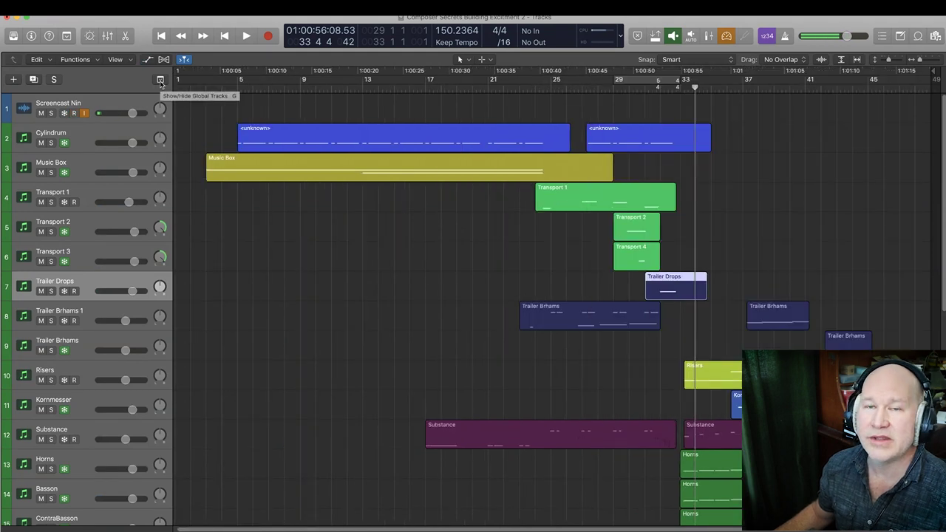
{"action": "left_click", "coordinate": [161, 81]}
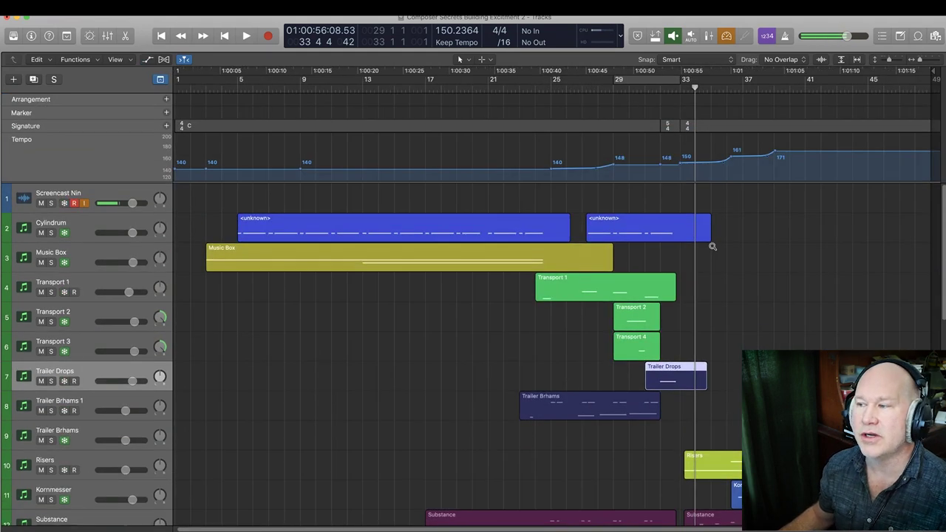
{"action": "scroll", "coordinate": [713, 246], "scroll_direction": "up", "scroll_amount": 5}
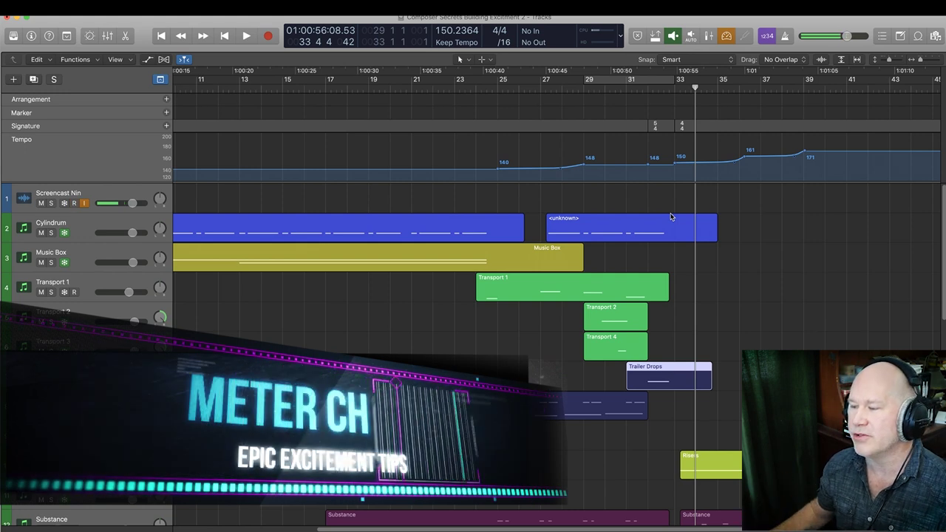
{"action": "left_click", "coordinate": [626, 87]}
{"action": "key", "text": "space"}
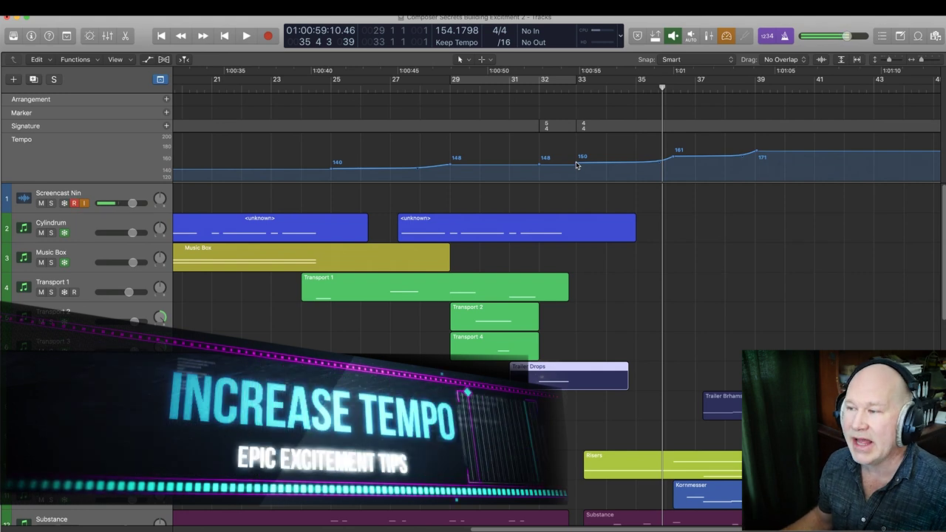
{"action": "left_click", "coordinate": [272, 87]}
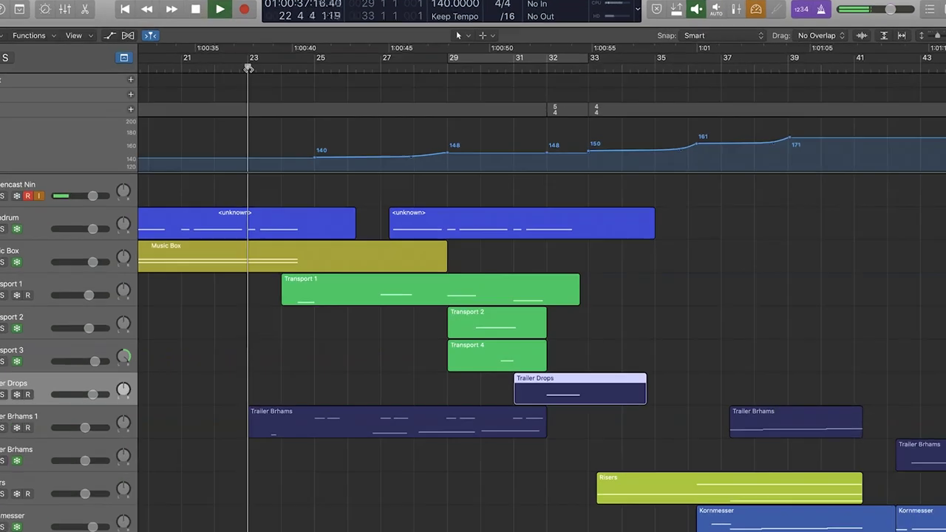
{"action": "key", "text": "space"}
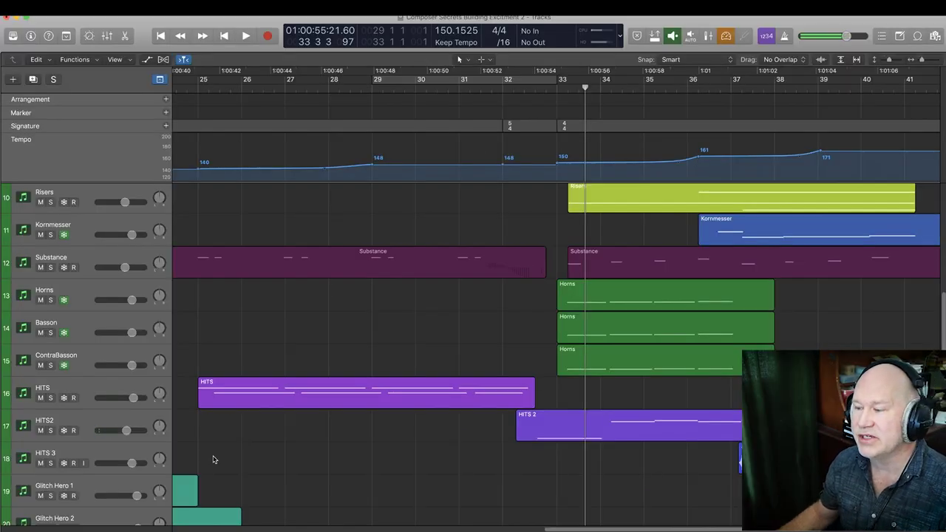
Zoom the timeline out around the playhead and hide the tempo and signature tracks.
{"action": "key", "text": "super+Left"}
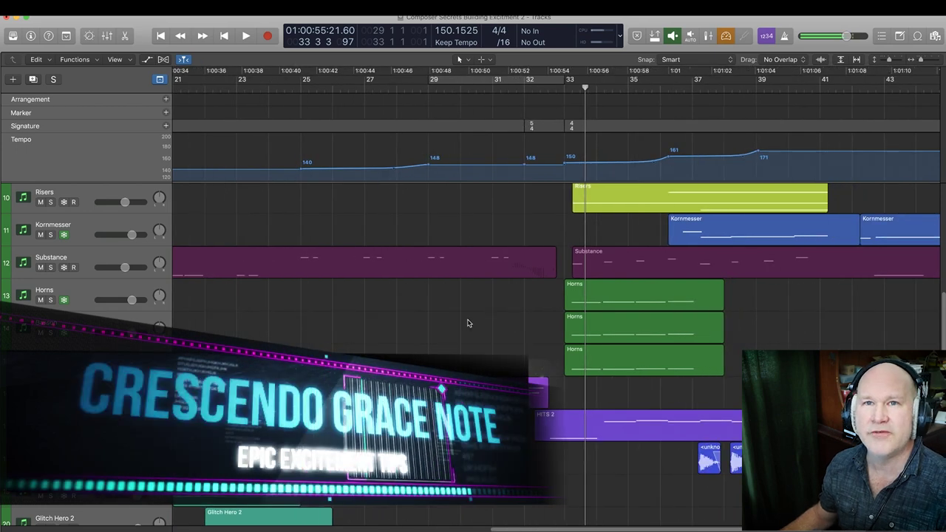
{"action": "scroll", "coordinate": [486, 315], "scroll_direction": "up", "scroll_amount": 3}
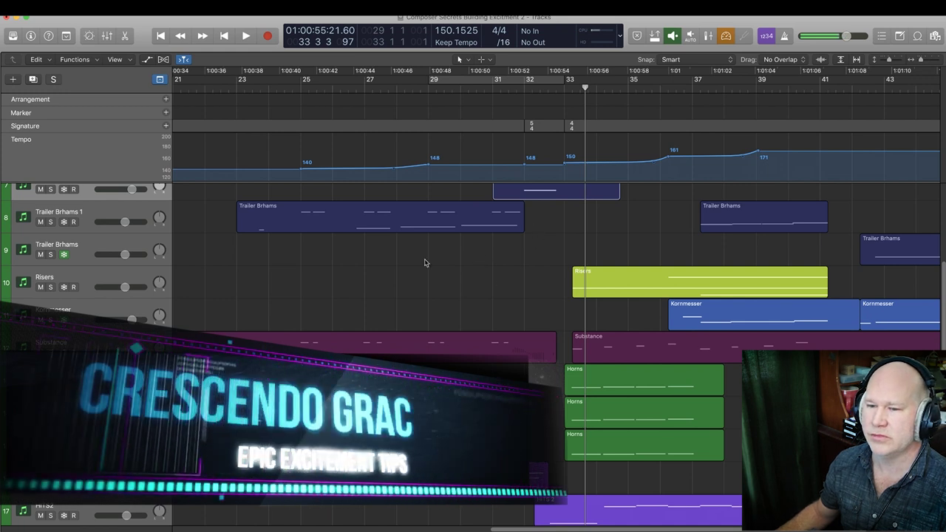
{"action": "scroll", "coordinate": [532, 244], "scroll_direction": "right", "scroll_amount": 5}
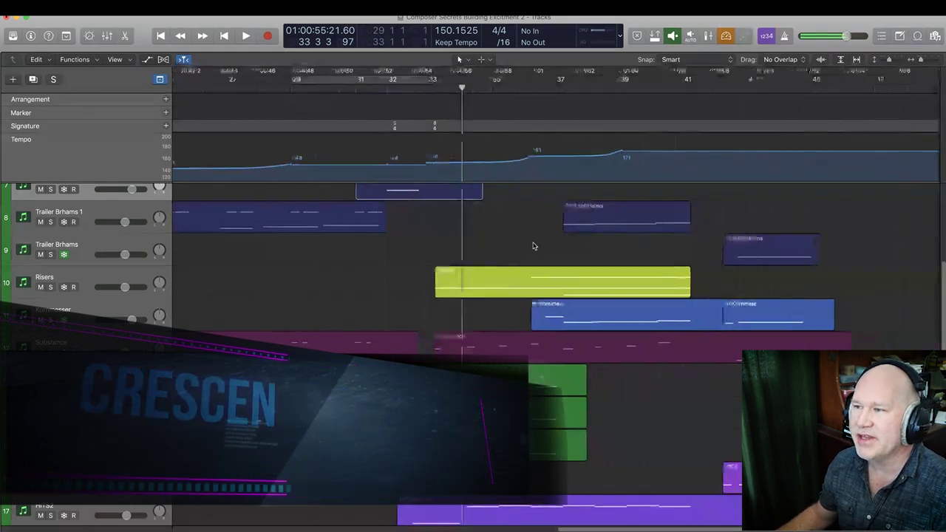
{"action": "left_click", "coordinate": [160, 79]}
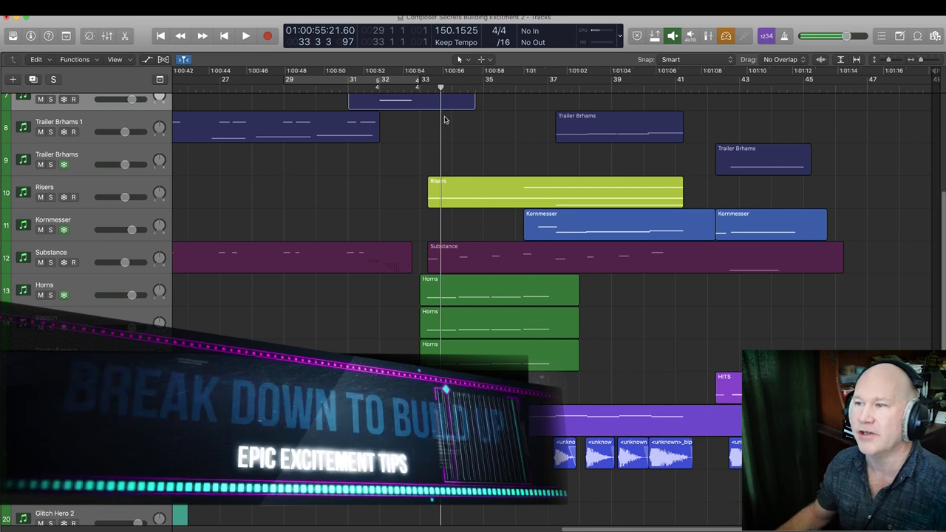
{"action": "left_click", "coordinate": [404, 89]}
{"action": "key", "text": "space"}
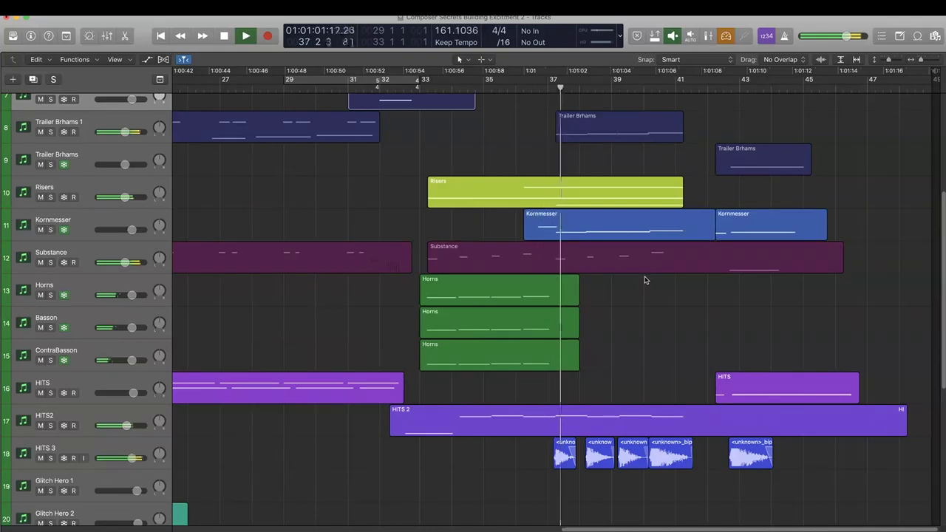
{"action": "scroll", "coordinate": [673, 290], "scroll_direction": "up", "scroll_amount": 5}
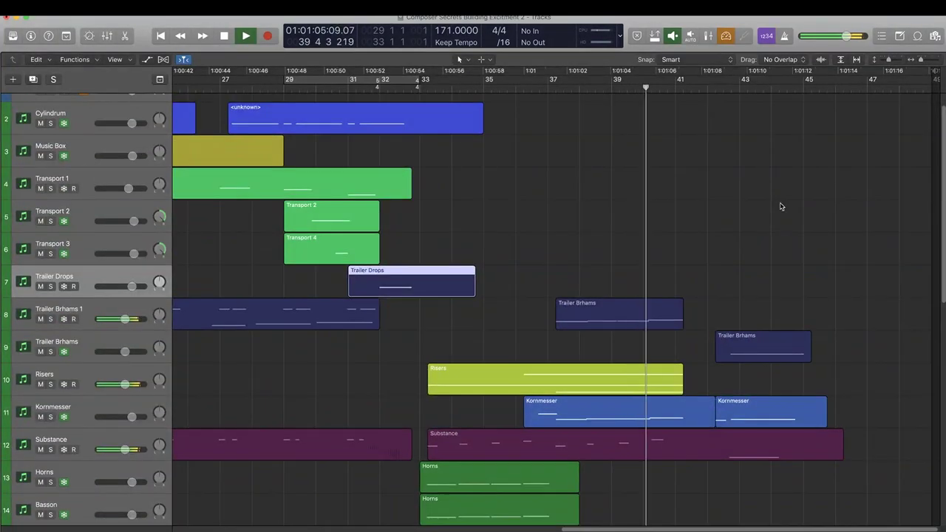
{"action": "scroll", "coordinate": [748, 218], "scroll_direction": "down", "scroll_amount": 3}
{"action": "scroll", "coordinate": [781, 206], "scroll_direction": "down", "scroll_amount": 2}
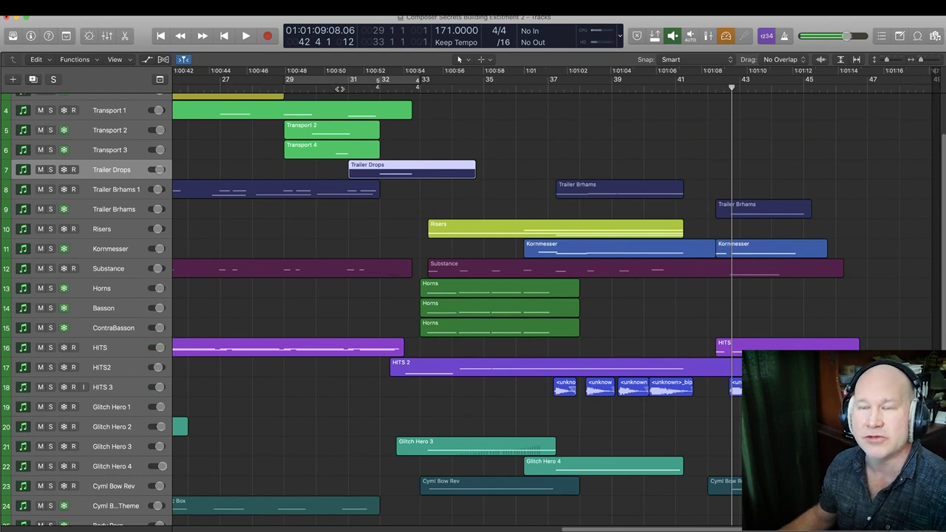
{"action": "left_click", "coordinate": [339, 89]}
{"action": "left_click", "coordinate": [418, 87]}
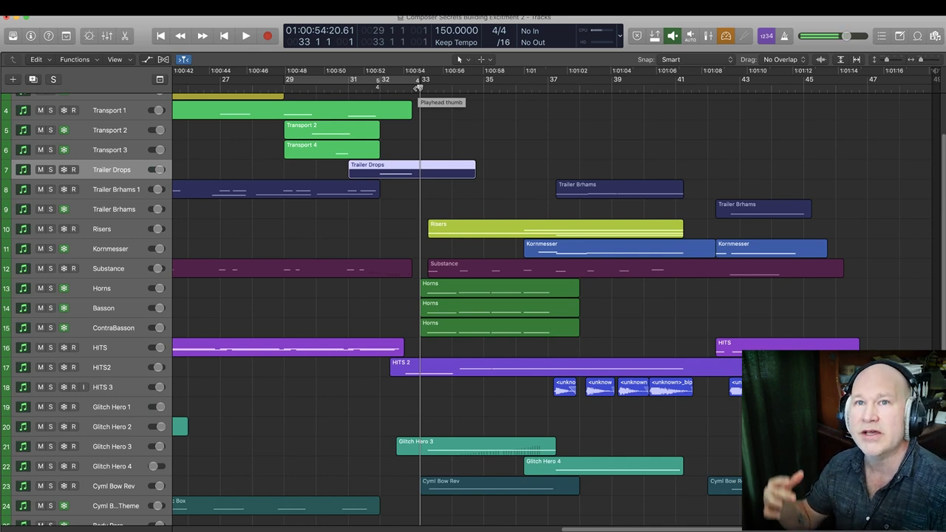
{"action": "double_click", "coordinate": [515, 259]}
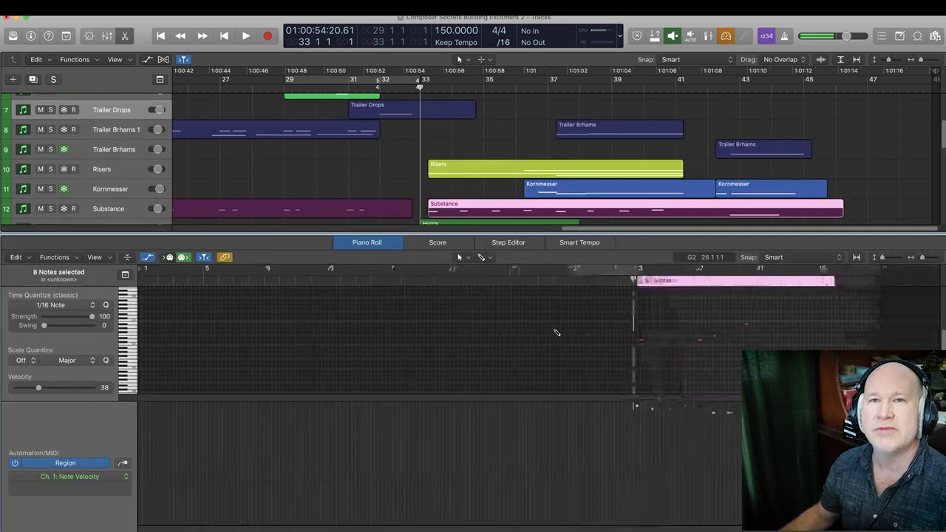
Play the Substance notes in the Piano Roll, then close the Piano Roll.
{"action": "scroll", "coordinate": [522, 332], "scroll_direction": "up", "scroll_amount": 3}
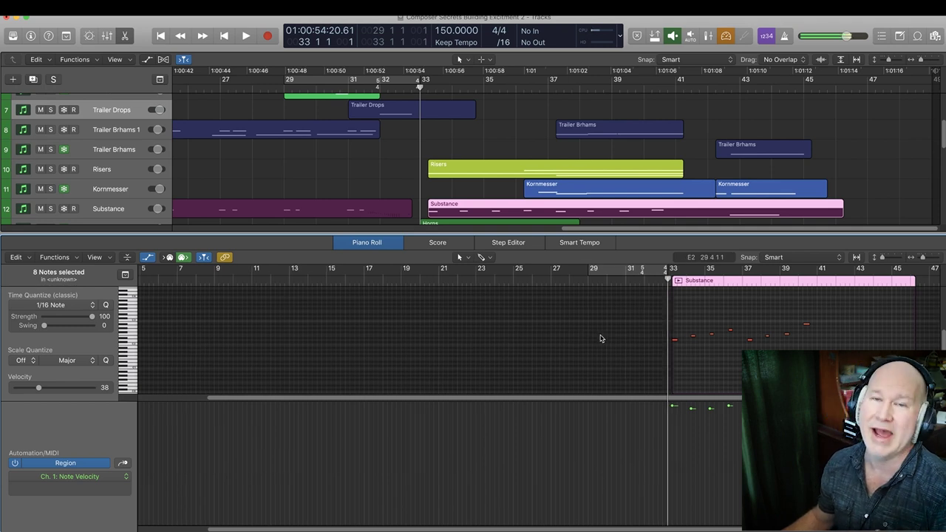
{"action": "scroll", "coordinate": [591, 340], "scroll_direction": "right", "scroll_amount": 3}
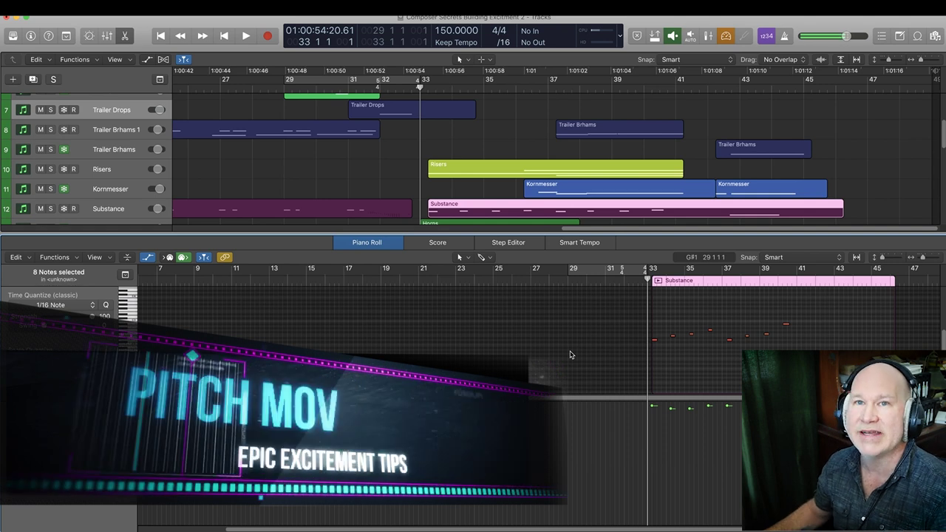
{"action": "key", "text": "space"}
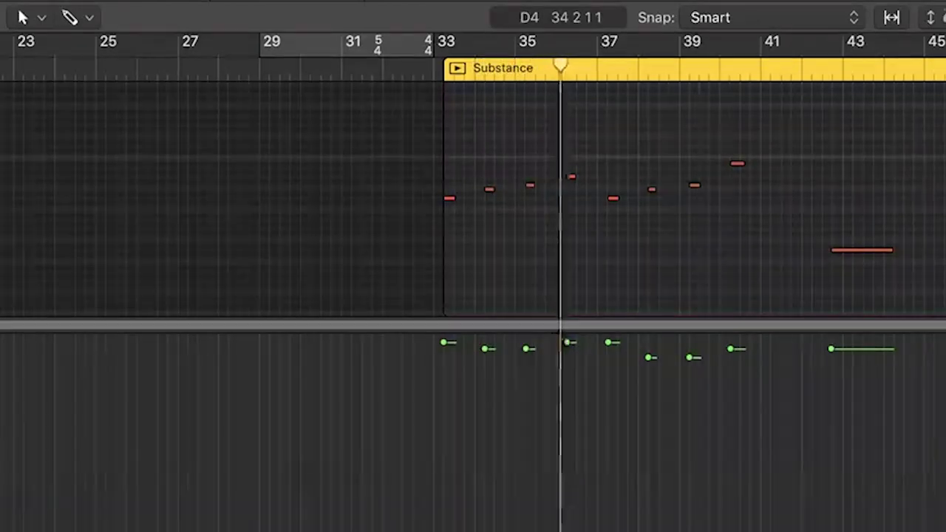
{"action": "key", "text": "e"}
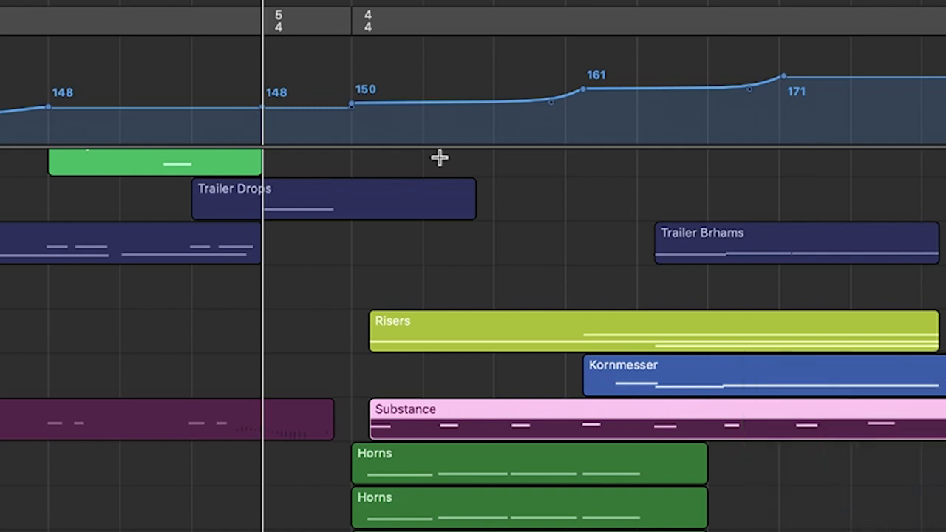
{"action": "key", "text": "space"}
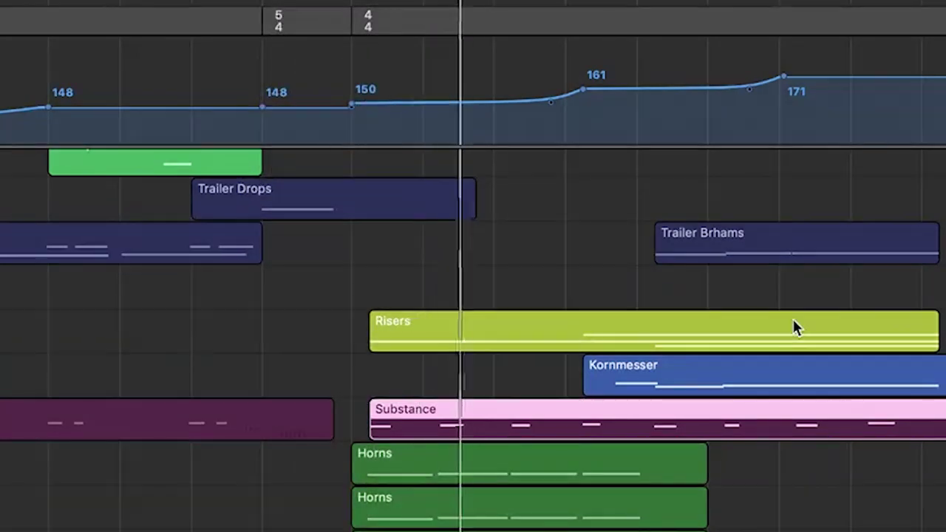
{"action": "scroll", "coordinate": [793, 321], "scroll_direction": "down", "scroll_amount": 2}
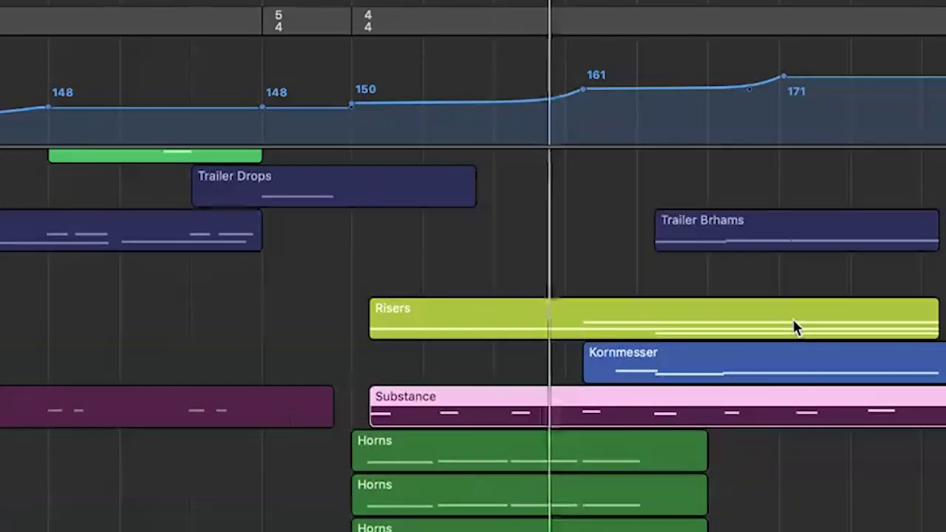
{"action": "scroll", "coordinate": [793, 323], "scroll_direction": "down", "scroll_amount": 5}
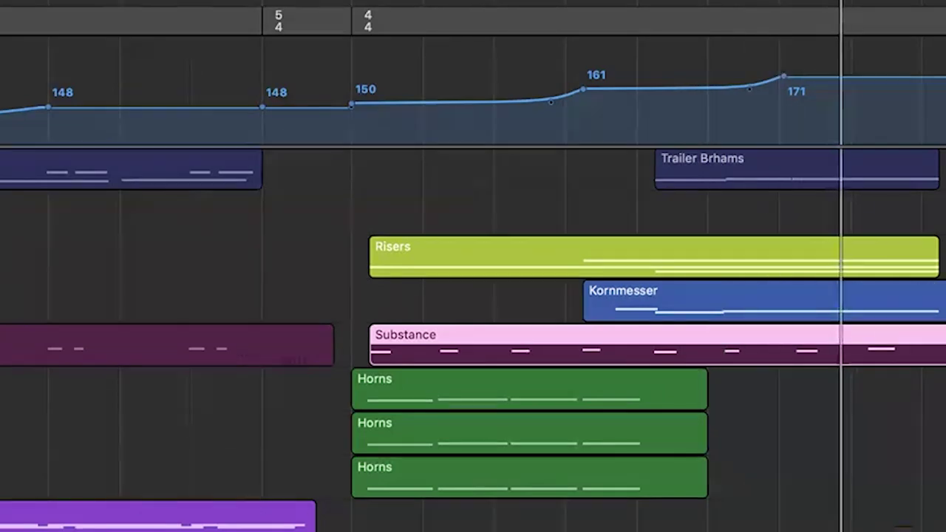
{"action": "key", "text": "ctrl+m"}
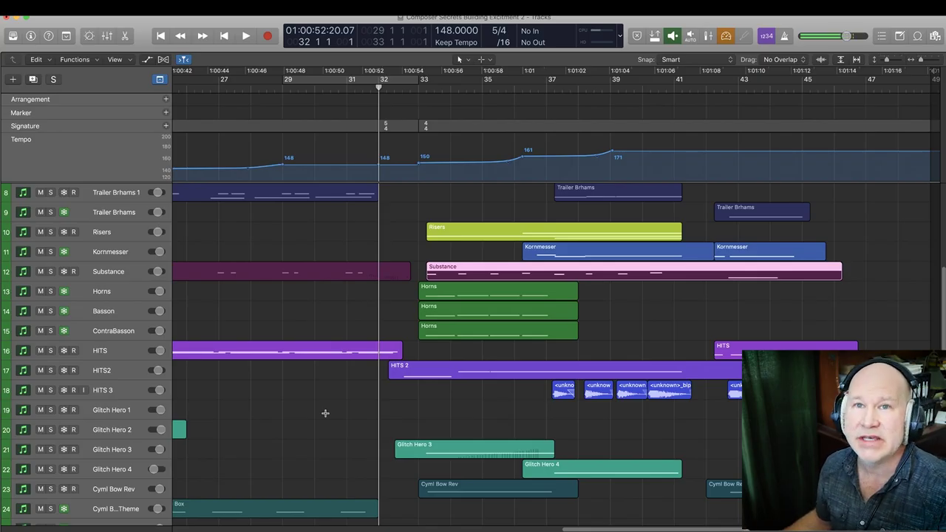
Select Glitch Hero 3 and 4 and open, then close, their Kontakt windows.
{"action": "scroll", "coordinate": [337, 408], "scroll_direction": "down", "scroll_amount": 3}
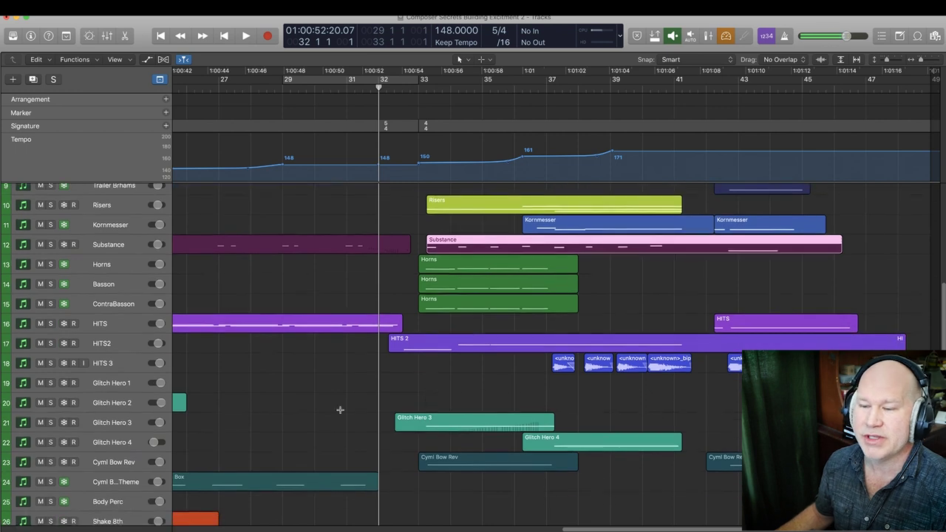
{"action": "left_click", "coordinate": [118, 428]}
{"action": "left_click_drag", "start_coordinate": [114, 444], "coordinate": [116, 458]}
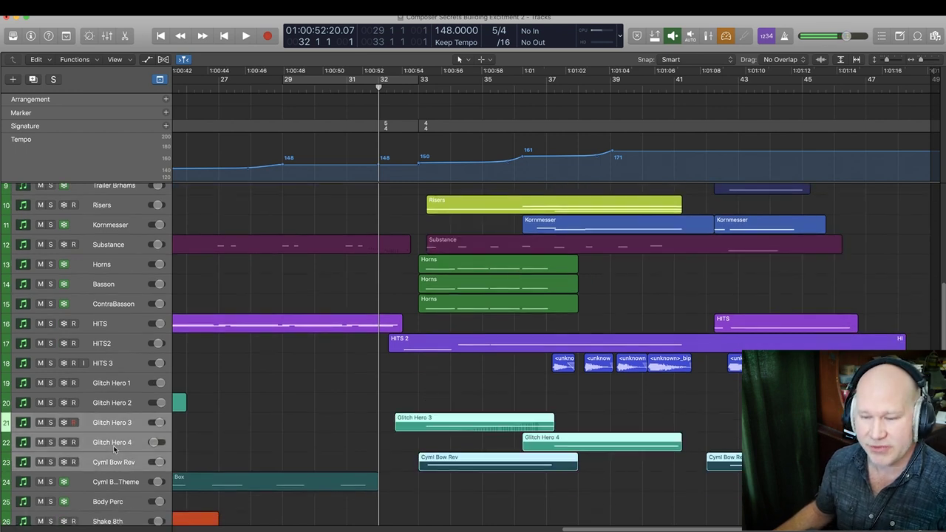
{"action": "left_click", "coordinate": [114, 445]}
{"action": "key", "text": "x"}
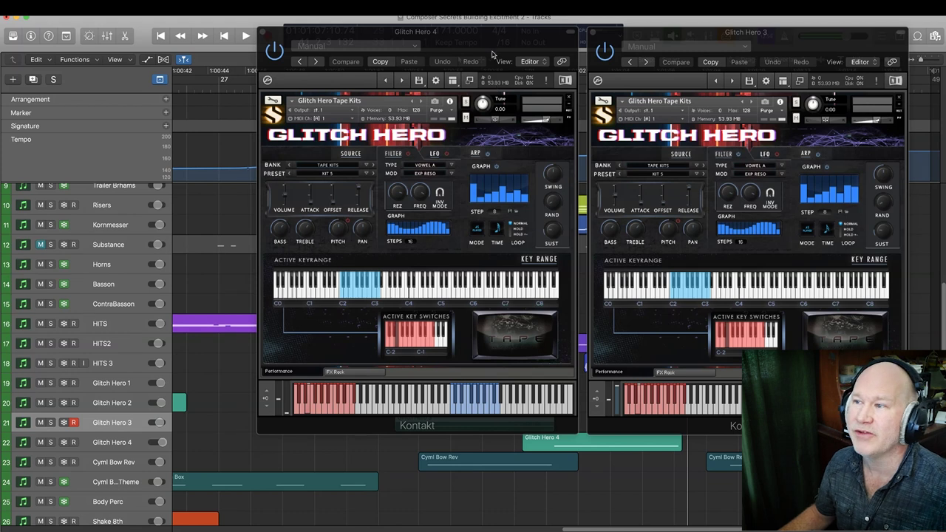
{"action": "left_click", "coordinate": [263, 33], "text": "alt"}
Play, select Glitch Hero 4, and show its volume automation lane on taller tracks.
{"action": "key", "text": "space"}
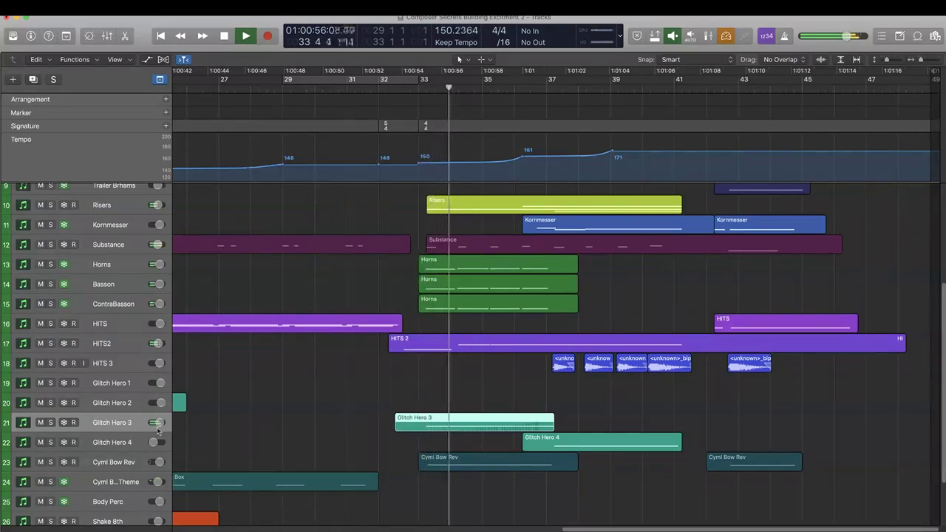
{"action": "mouse_move", "coordinate": [155, 443]}
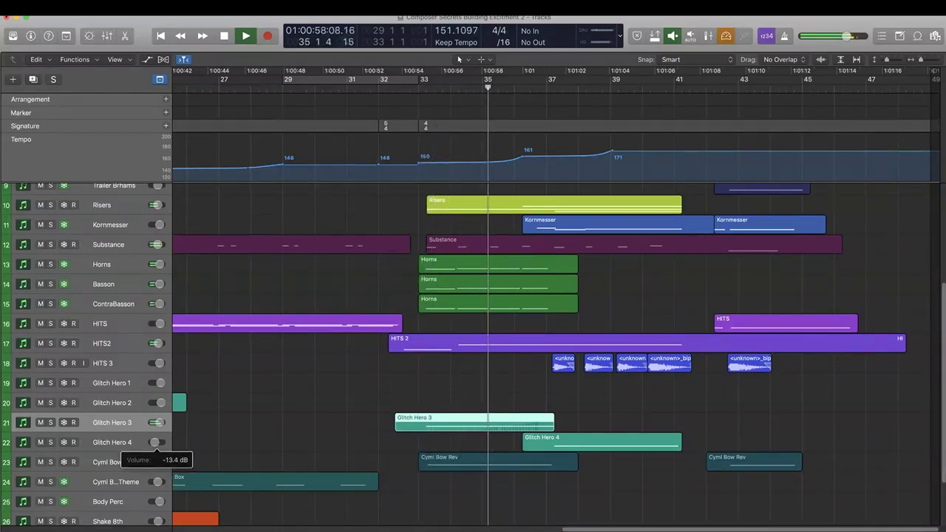
{"action": "left_click", "coordinate": [130, 443]}
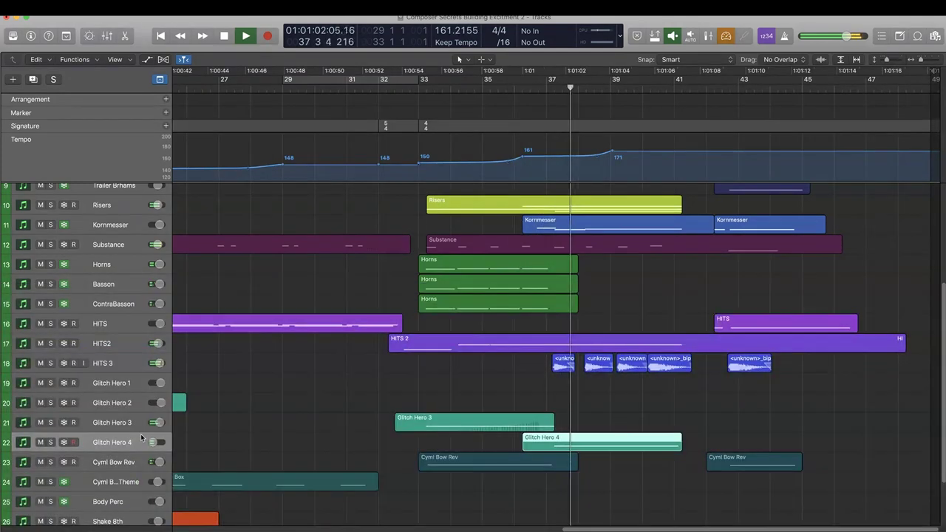
{"action": "key", "text": "a"}
{"action": "key", "text": "super+Down"}
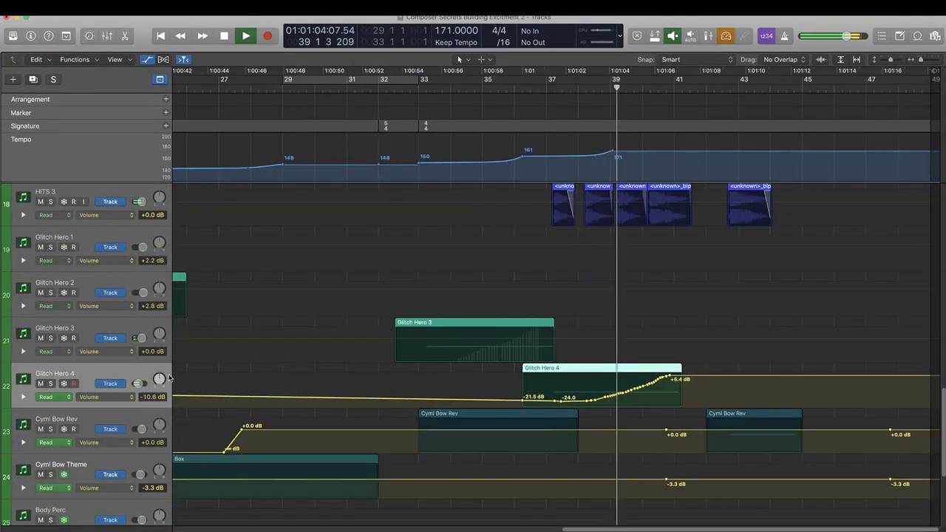
Solo the Glitch Hero 4 track.
{"action": "key", "text": "s"}
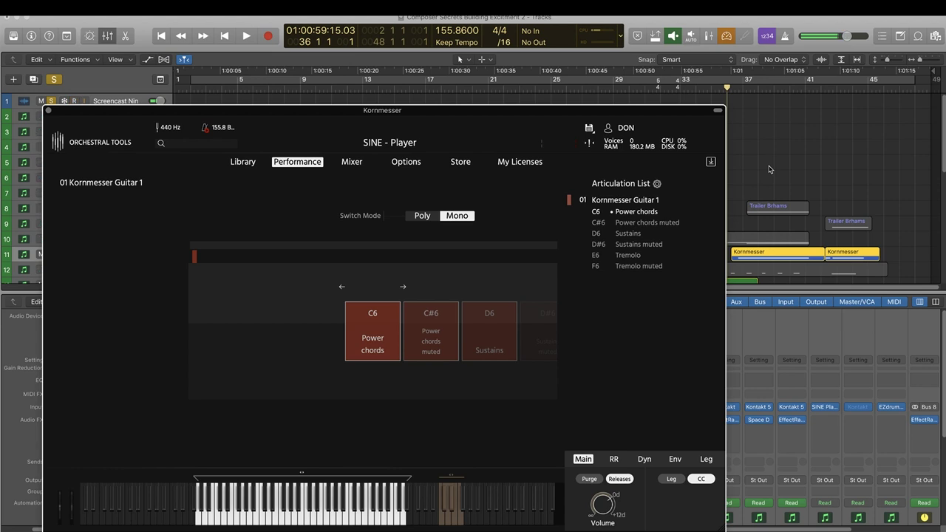
Start playback to audition the Kornmesser patch.
{"action": "key", "text": "space"}
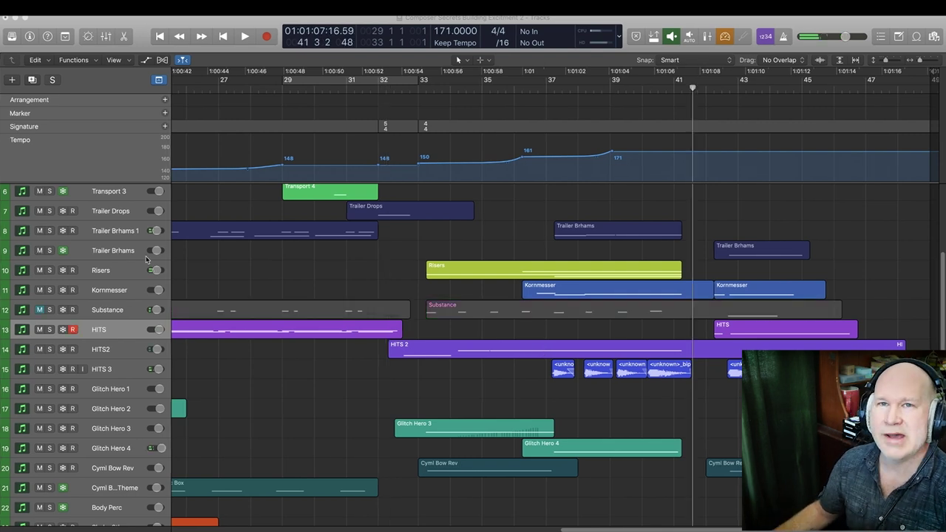
{"action": "left_click", "coordinate": [94, 270]}
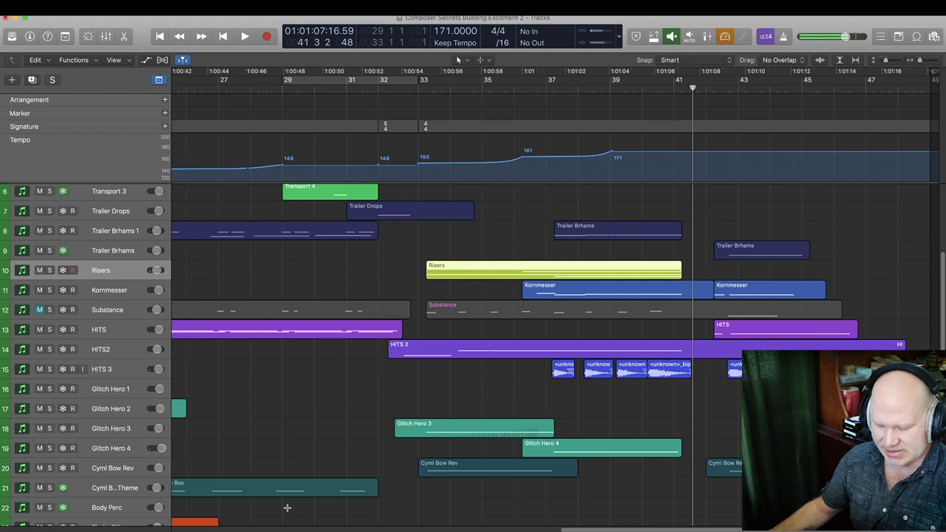
{"action": "key", "text": "x"}
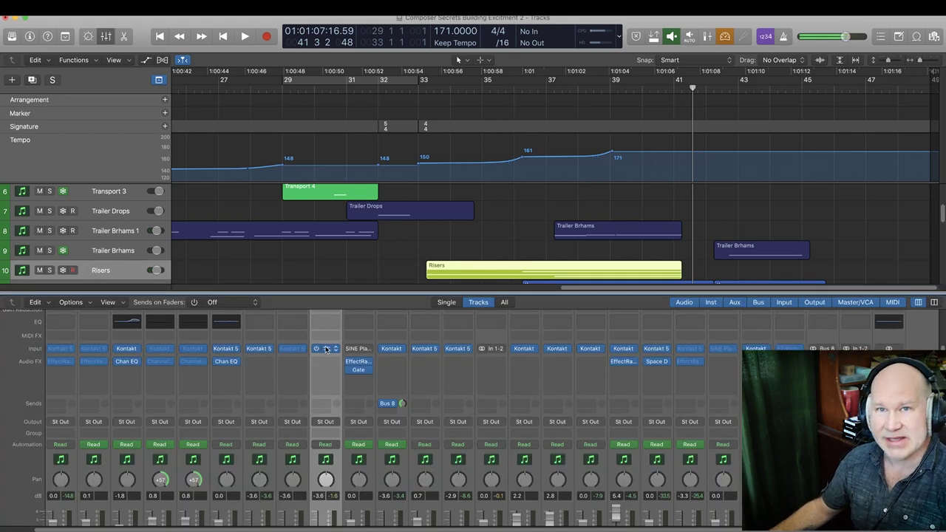
{"action": "key", "text": "v"}
{"action": "key", "text": "x"}
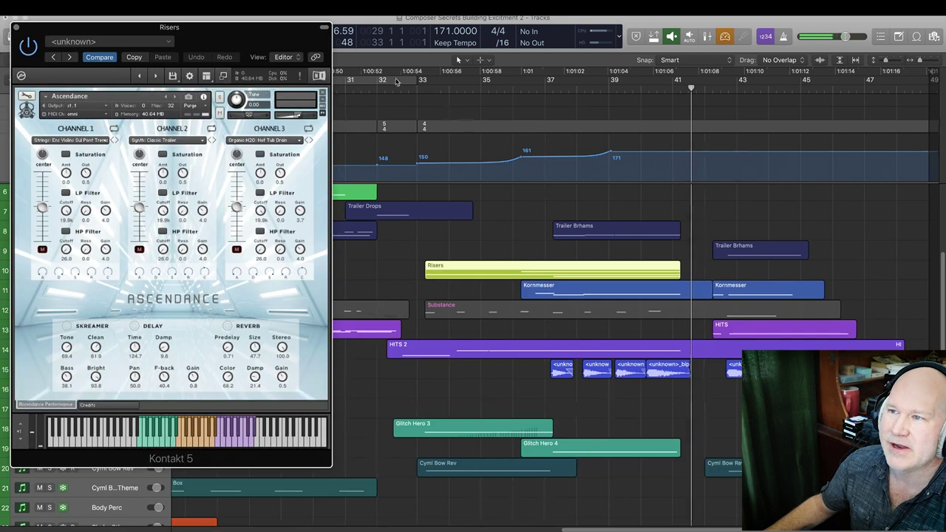
{"action": "left_click_drag", "start_coordinate": [325, 27], "coordinate": [677, 93]}
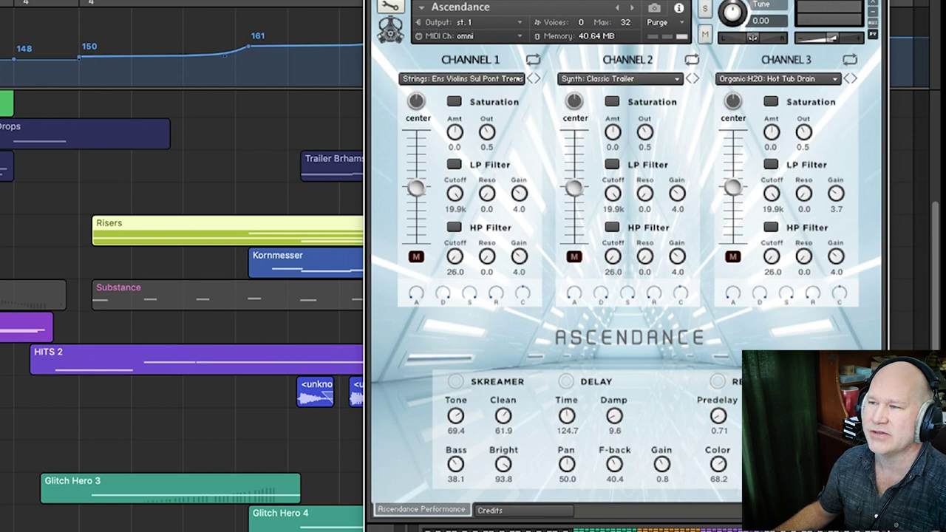
{"action": "key", "text": "s"}
{"action": "key", "text": "space"}
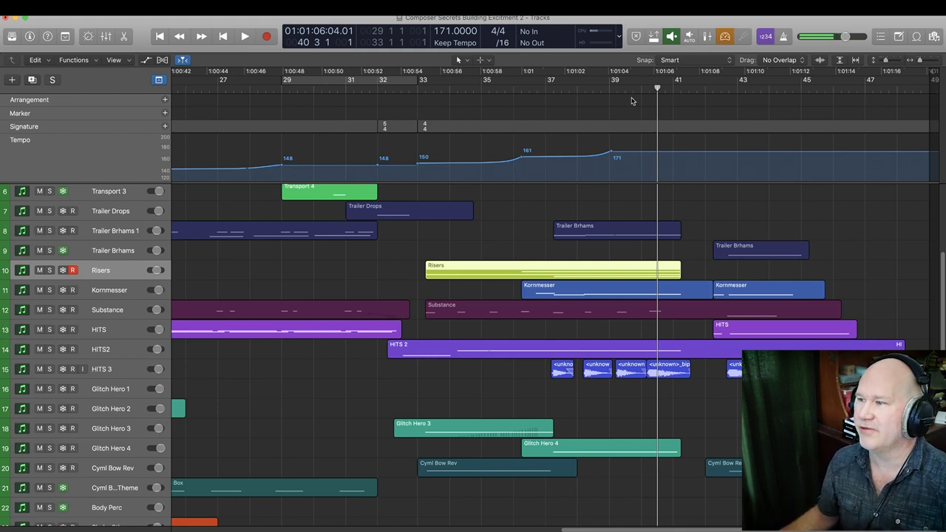
Play the arrangement from bar 37, then toggle mute on the Substance regions.
{"action": "left_click", "coordinate": [544, 88]}
{"action": "key", "text": "space"}
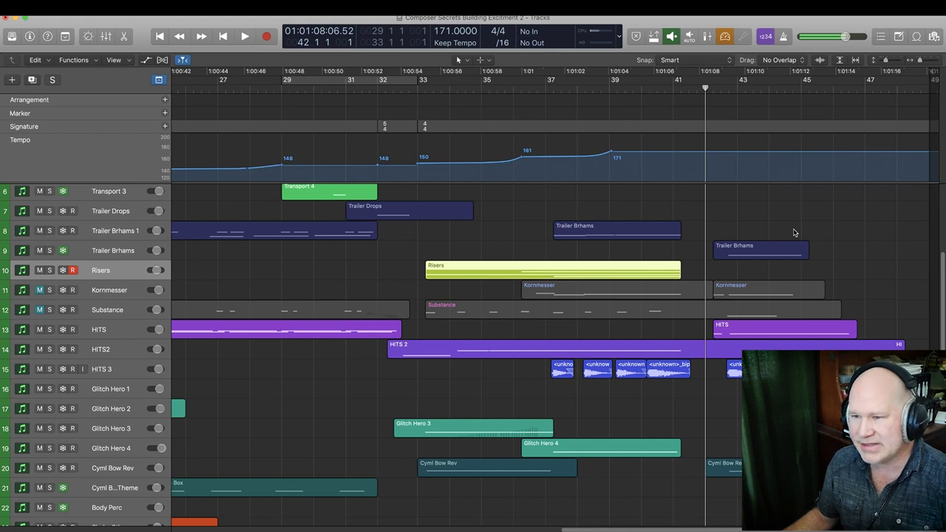
{"action": "key", "text": "ctrl+m"}
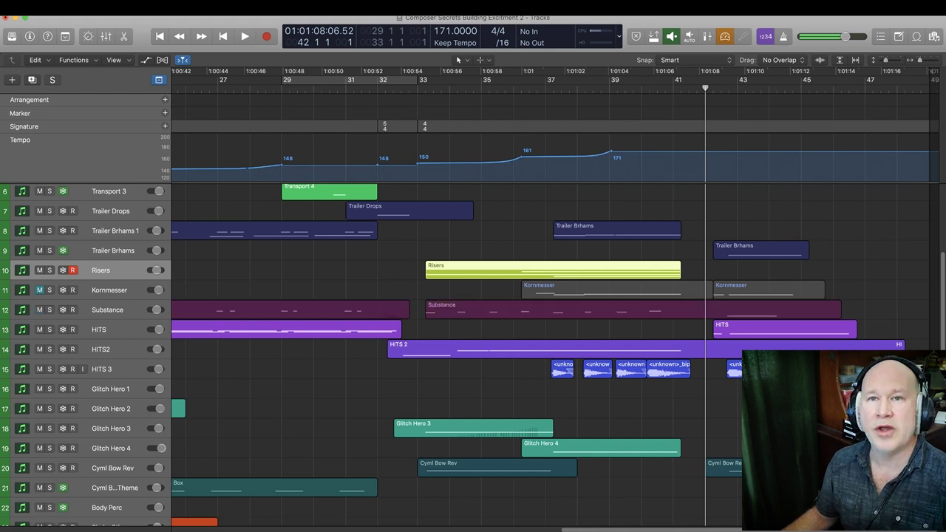
Solo the Cyml Bow Rev track and play it back.
{"action": "left_click", "coordinate": [50, 467]}
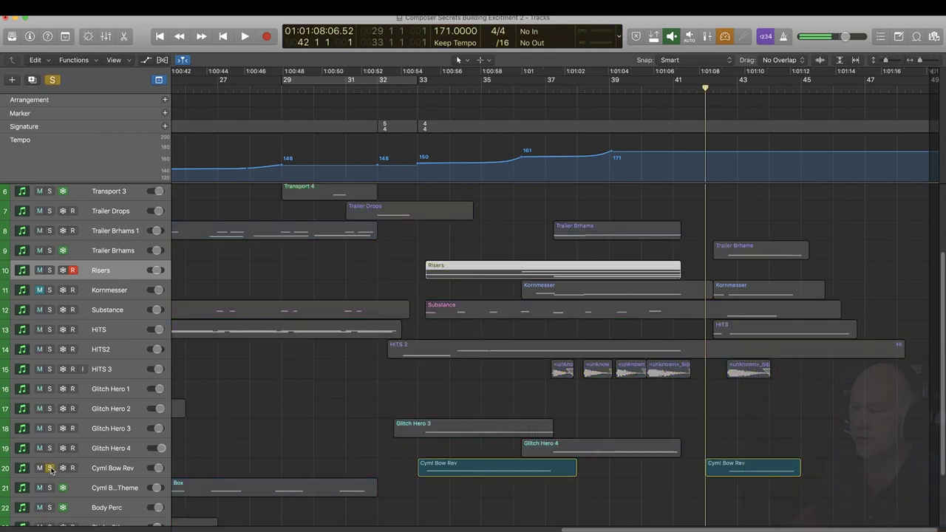
{"action": "key", "text": "space"}
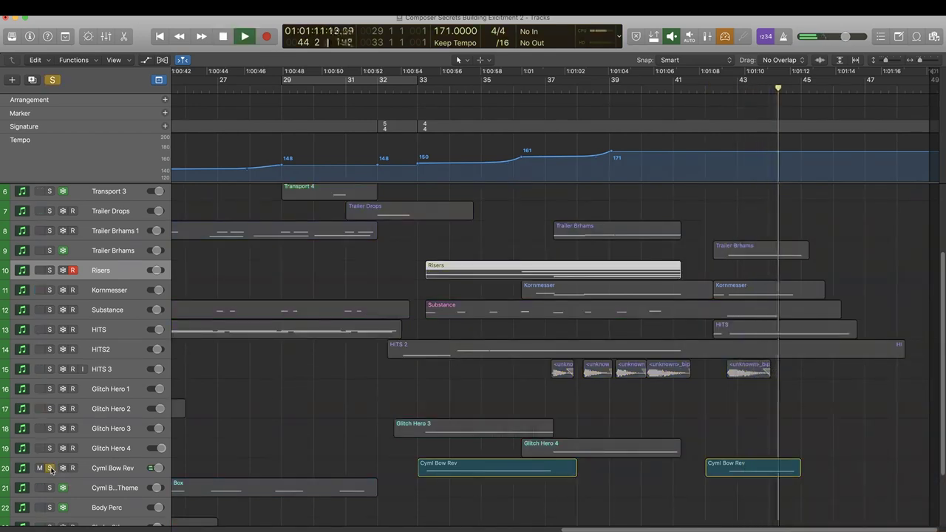